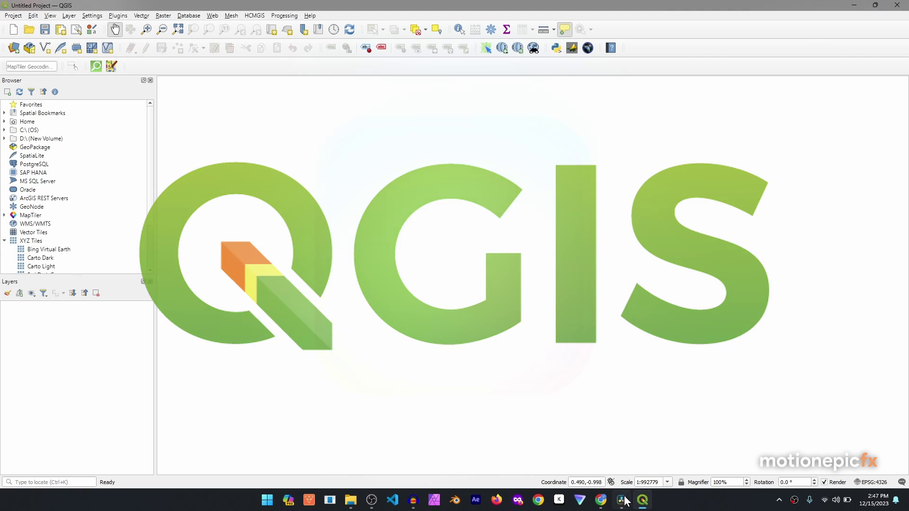
Switch from QGIS to the DaVinci Resolve window from the taskbar
{"action": "left_click", "coordinate": [621, 505]}
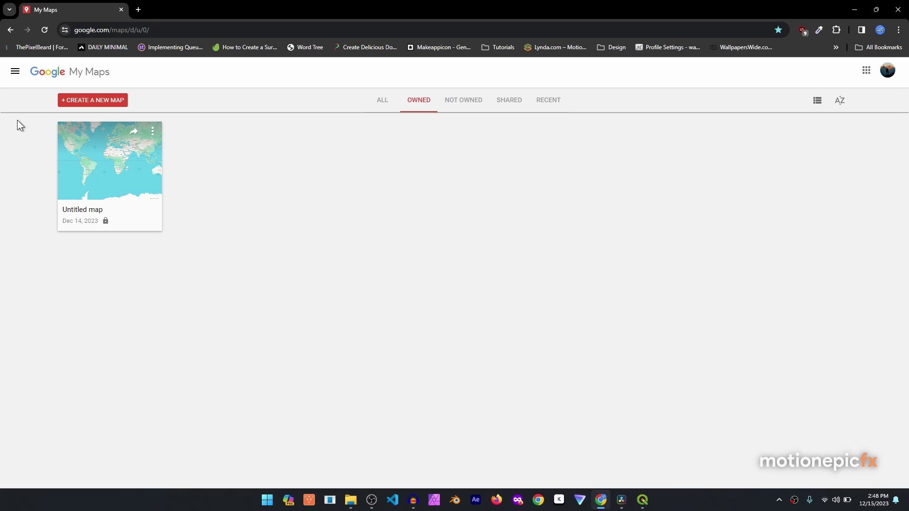
Create a new blank map and pan it from South Asia over to Western Europe
{"action": "left_click", "coordinate": [93, 102]}
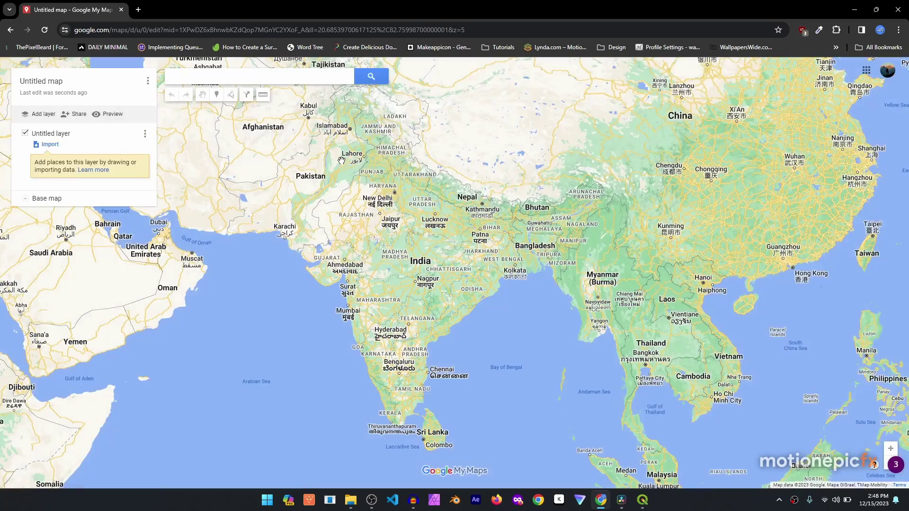
{"action": "left_click_drag", "start_coordinate": [223, 191], "coordinate": [357, 341]}
{"action": "left_click_drag", "start_coordinate": [211, 235], "coordinate": [364, 304]}
{"action": "scroll", "coordinate": [364, 303], "scroll_direction": "up", "scroll_amount": 3}
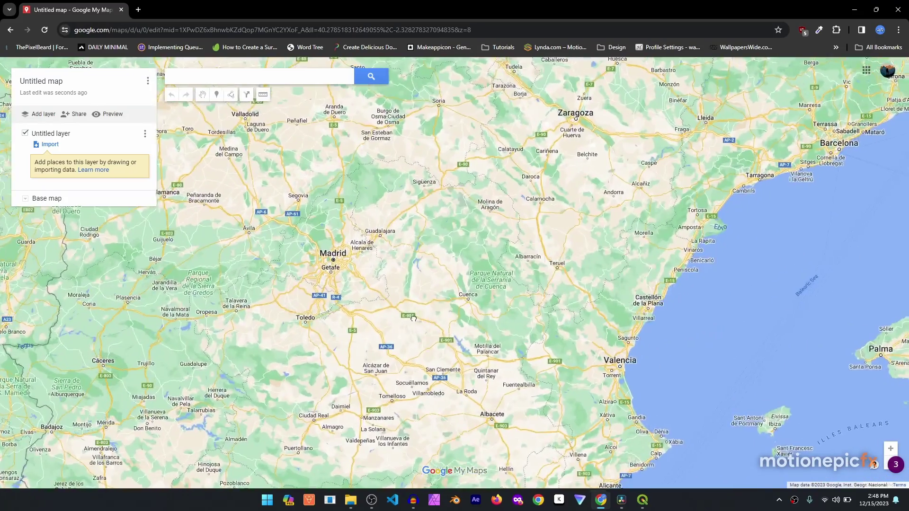
Centre and zoom the map closely on Madrid, briefly checking Resolve and minimising it
{"action": "left_click_drag", "start_coordinate": [414, 318], "coordinate": [407, 311]}
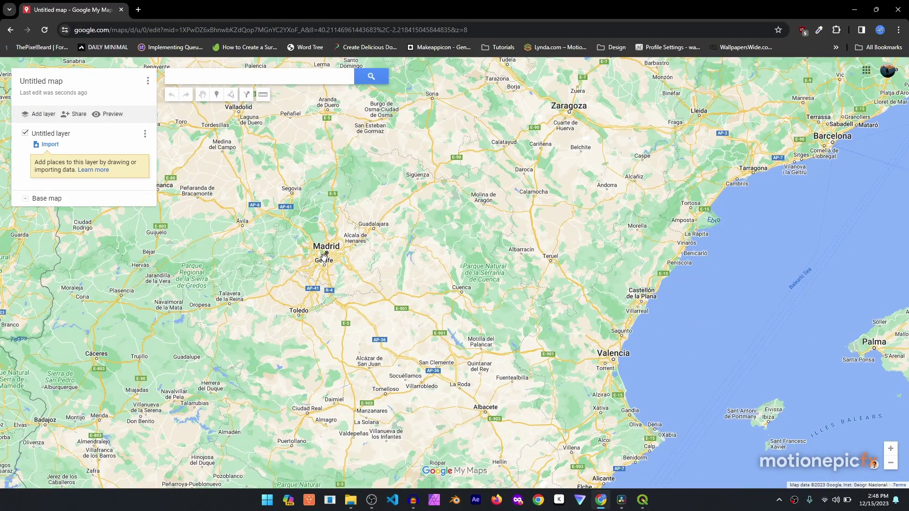
{"action": "left_click_drag", "start_coordinate": [294, 287], "coordinate": [310, 278]}
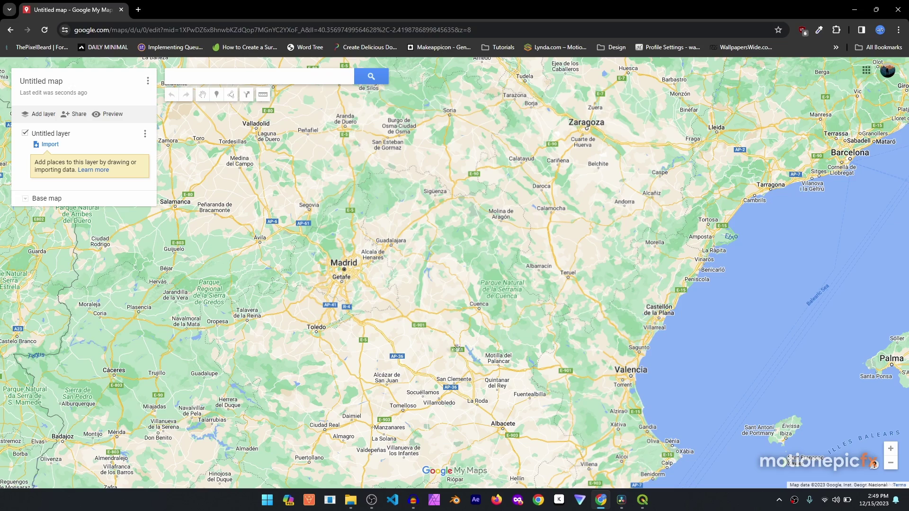
{"action": "scroll", "coordinate": [346, 265], "scroll_direction": "up", "scroll_amount": 2}
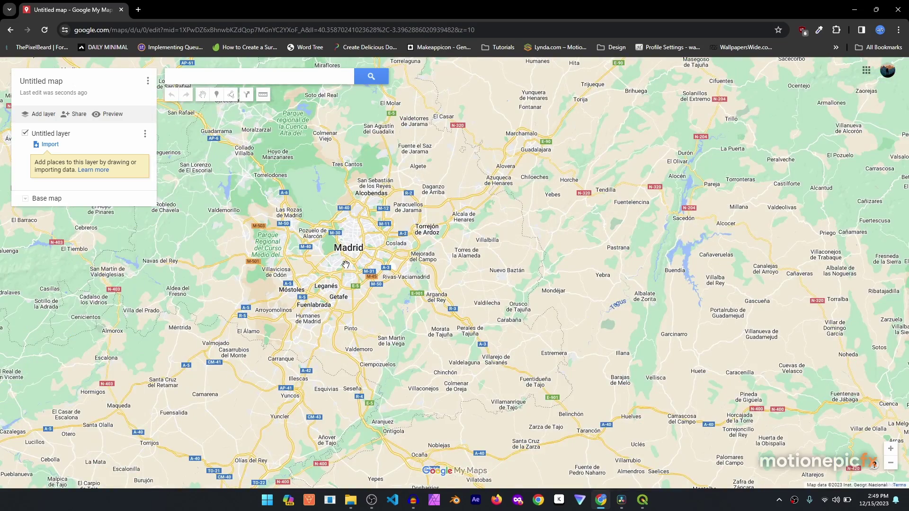
{"action": "scroll", "coordinate": [345, 264], "scroll_direction": "up", "scroll_amount": 1}
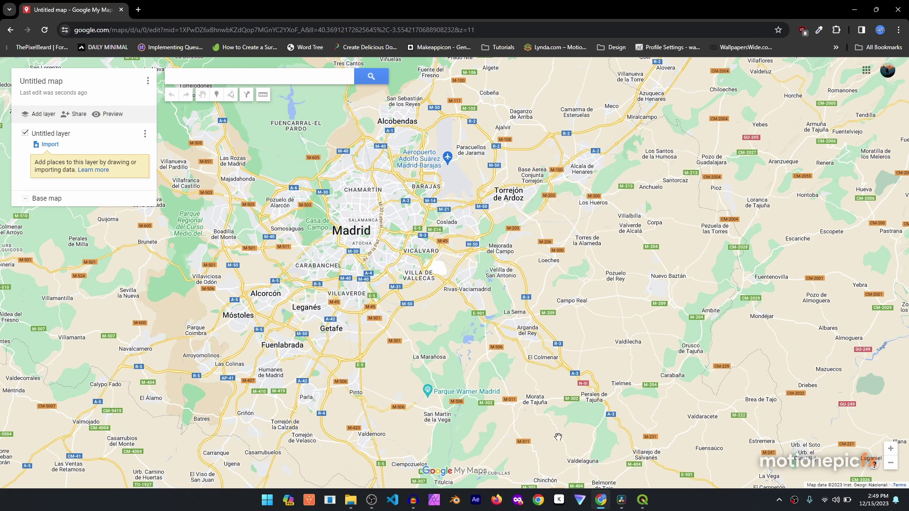
{"action": "left_click", "coordinate": [622, 500]}
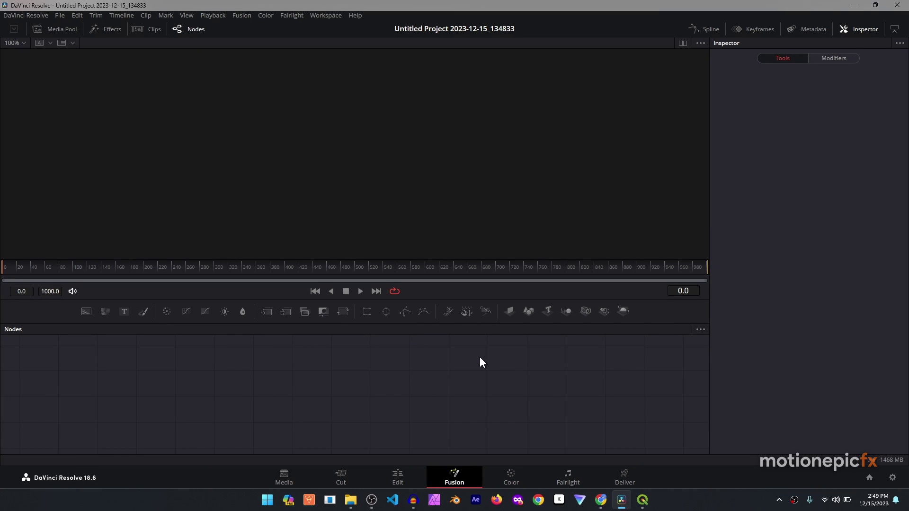
{"action": "left_click", "coordinate": [848, 8]}
Zoom out and set the directions layer to Driving, after trying cycling and walking
{"action": "scroll", "coordinate": [401, 274], "scroll_direction": "down", "scroll_amount": 2}
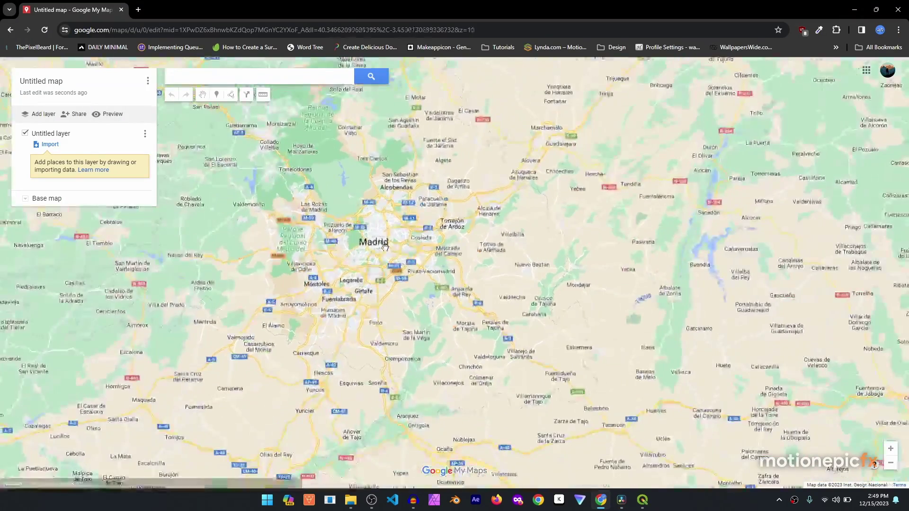
{"action": "scroll", "coordinate": [457, 239], "scroll_direction": "down", "scroll_amount": 2}
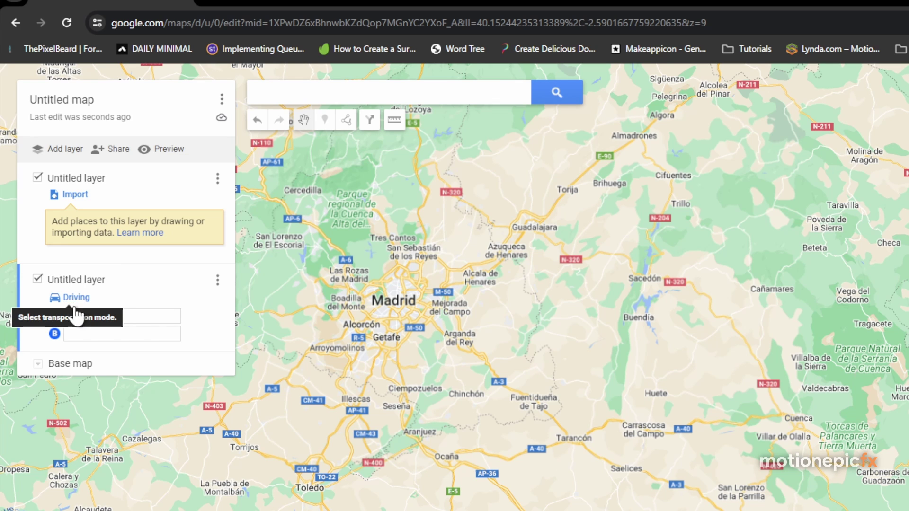
{"action": "left_click", "coordinate": [78, 300]}
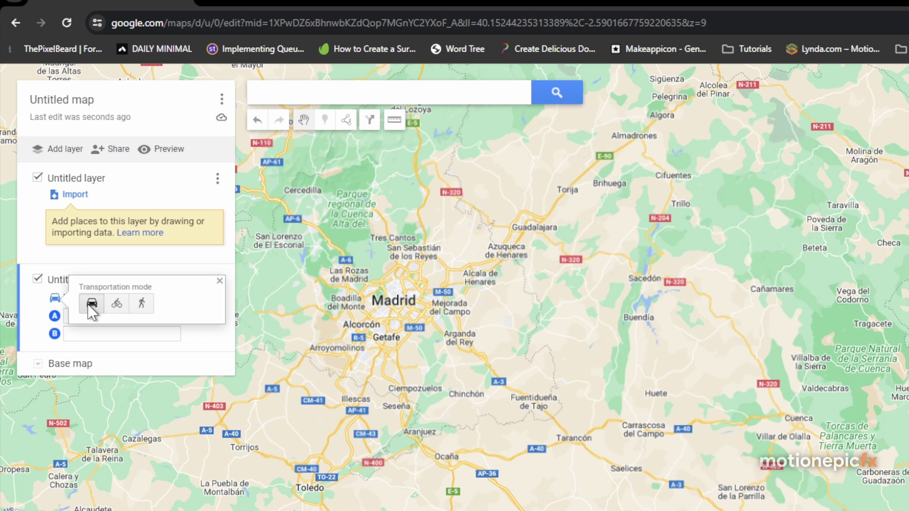
{"action": "left_click", "coordinate": [115, 306]}
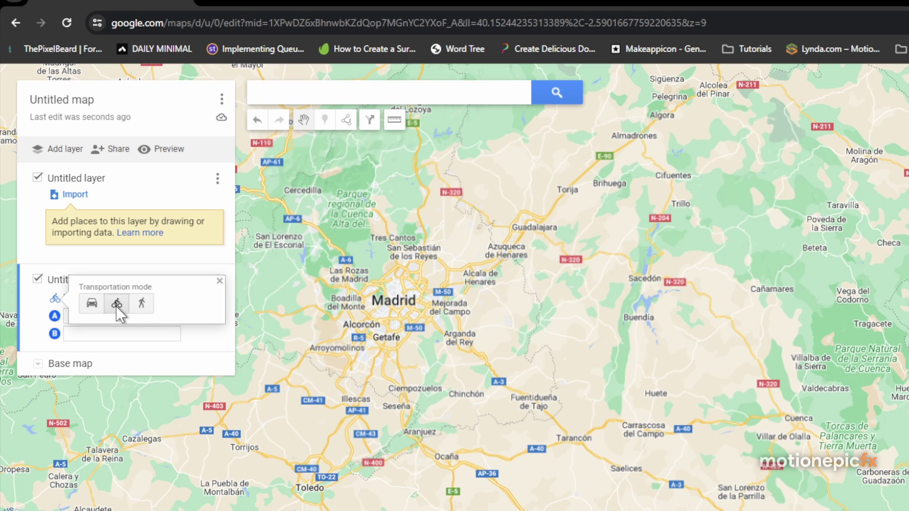
{"action": "left_click", "coordinate": [143, 305]}
{"action": "left_click", "coordinate": [92, 304]}
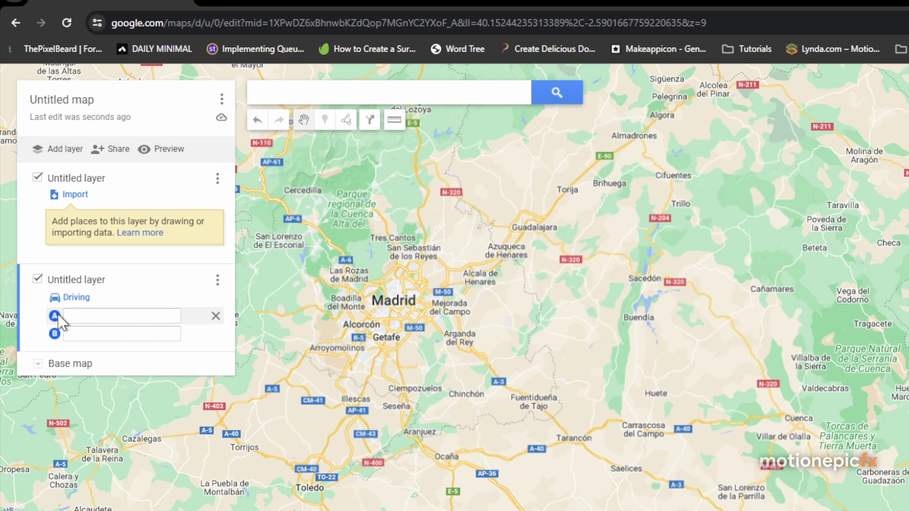
Set point A to Madrid, Spain and point B to València, Spain from the suggestions
{"action": "left_click", "coordinate": [75, 316]}
{"action": "type", "text": "madrid"}
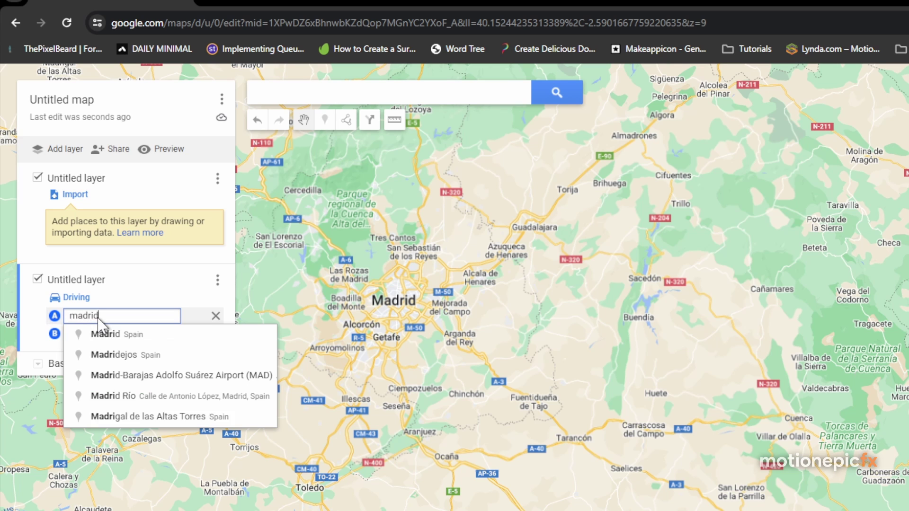
{"action": "left_click", "coordinate": [87, 332]}
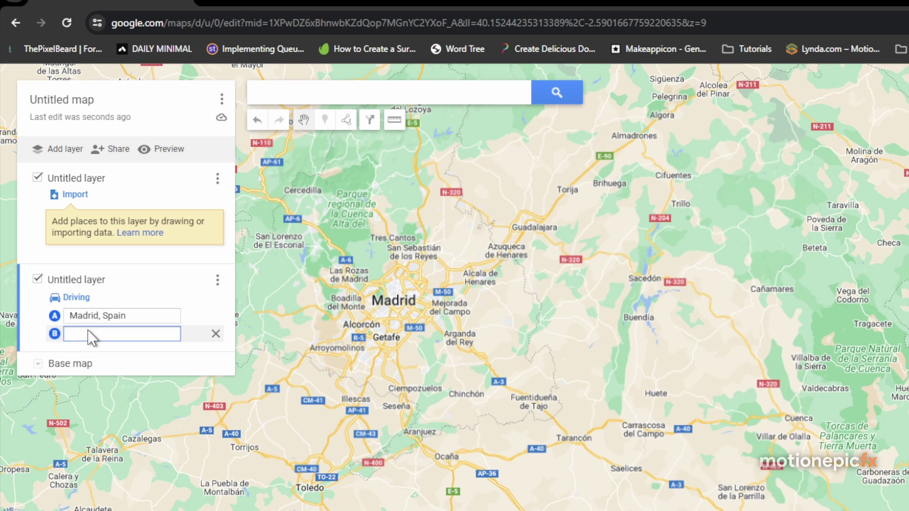
{"action": "type", "text": "val"}
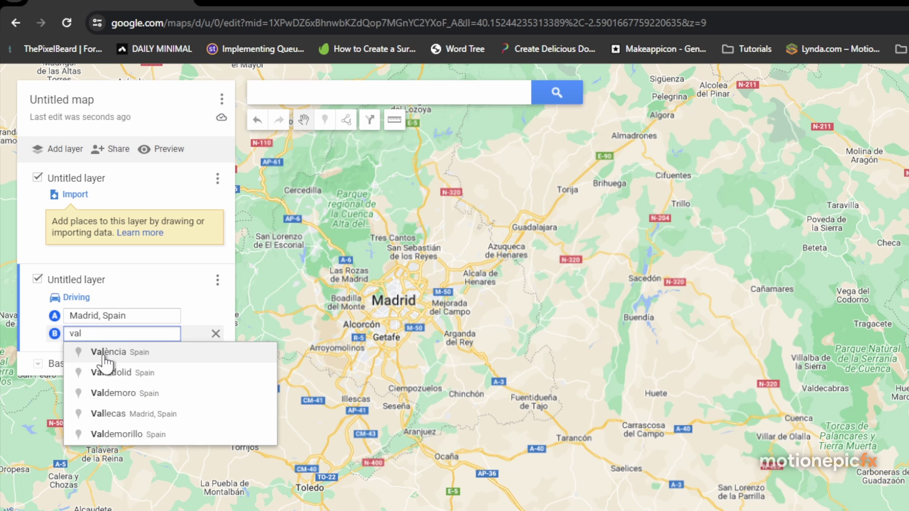
{"action": "left_click", "coordinate": [100, 352]}
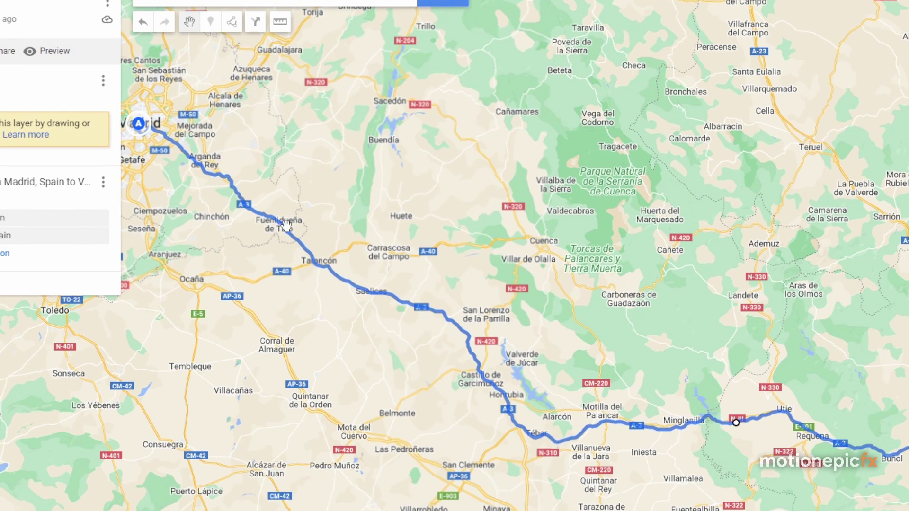
Export only the Madrid–València directions layer to KML/KMZ and download it
{"action": "left_click", "coordinate": [107, 2]}
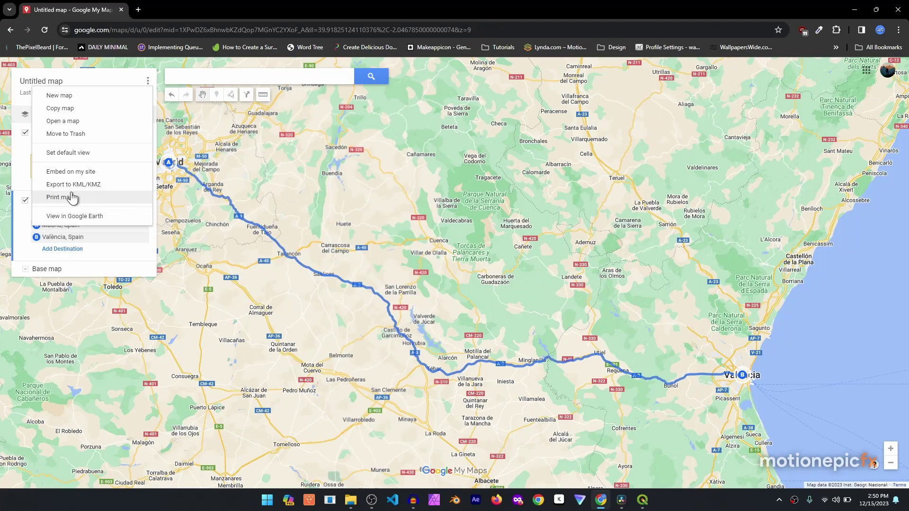
{"action": "left_click", "coordinate": [76, 236]}
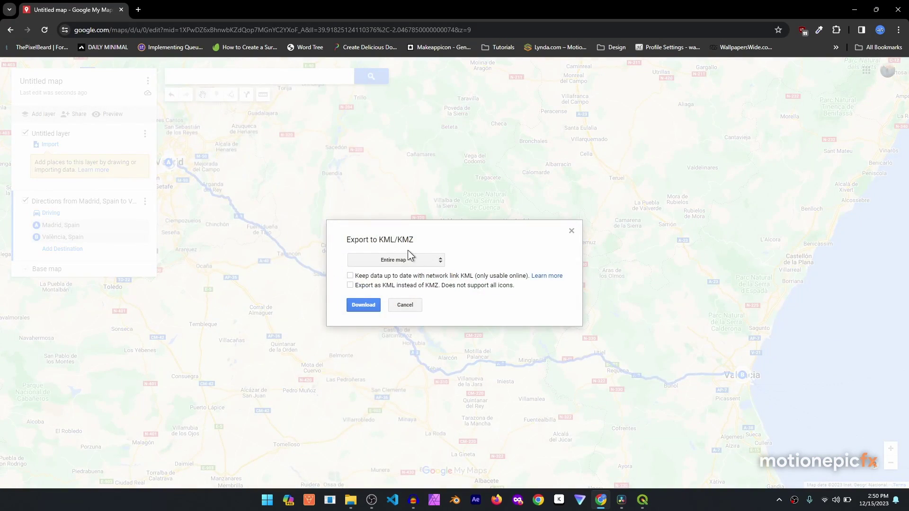
{"action": "left_click", "coordinate": [398, 260]}
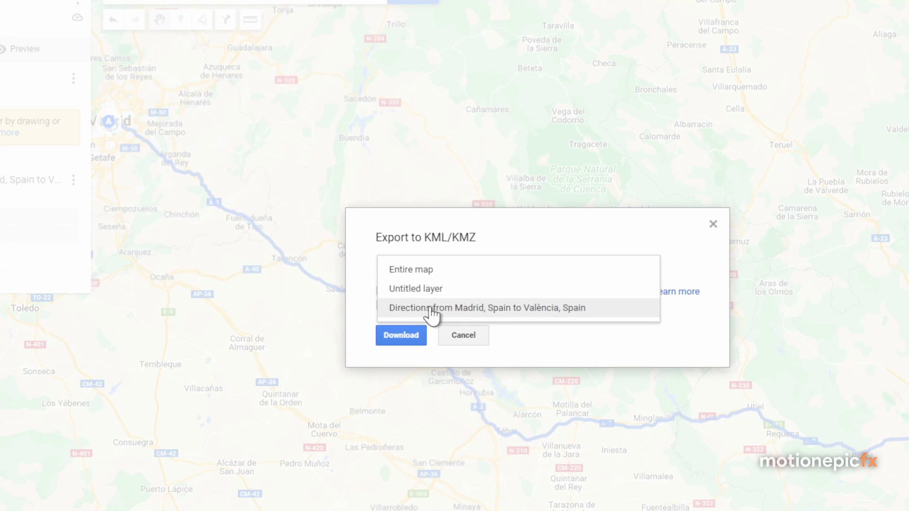
{"action": "left_click", "coordinate": [449, 309]}
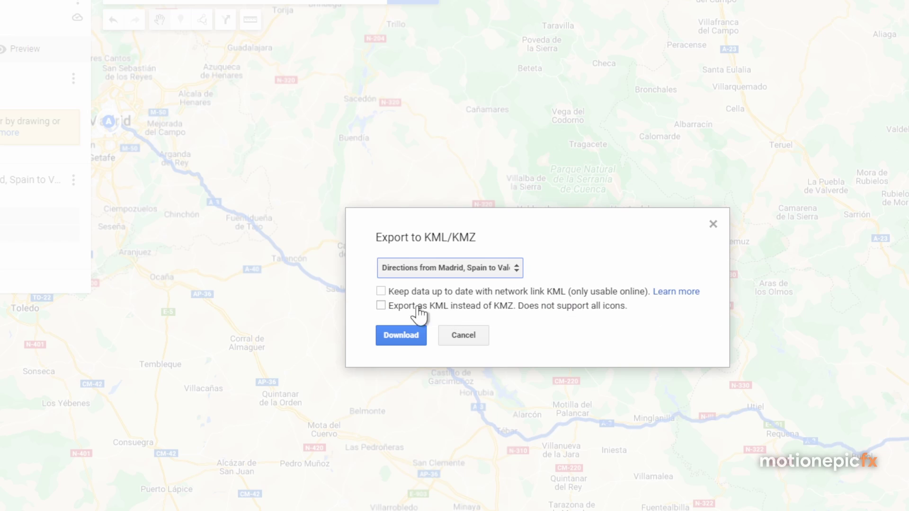
{"action": "left_click", "coordinate": [400, 338]}
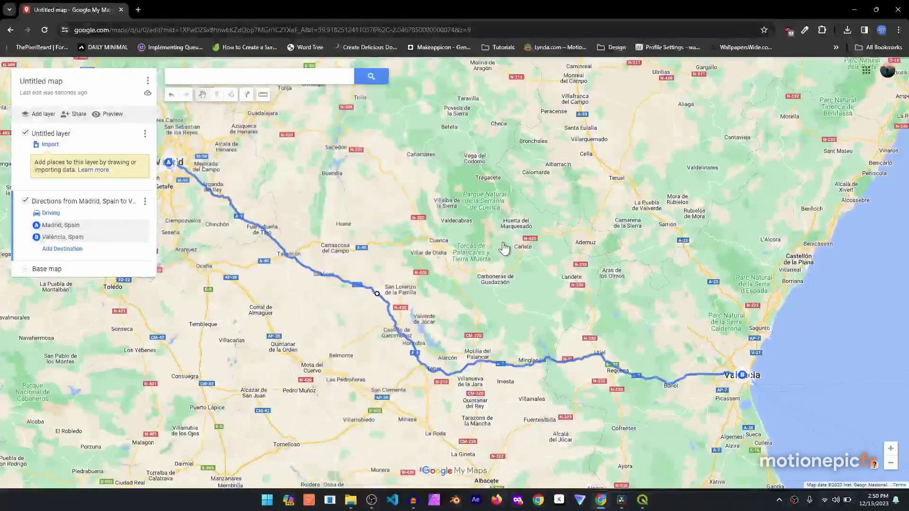
In QGIS add the OpenStreetMap XYZ Tiles basemap, then bring up File Explorer
{"action": "left_click", "coordinate": [642, 499]}
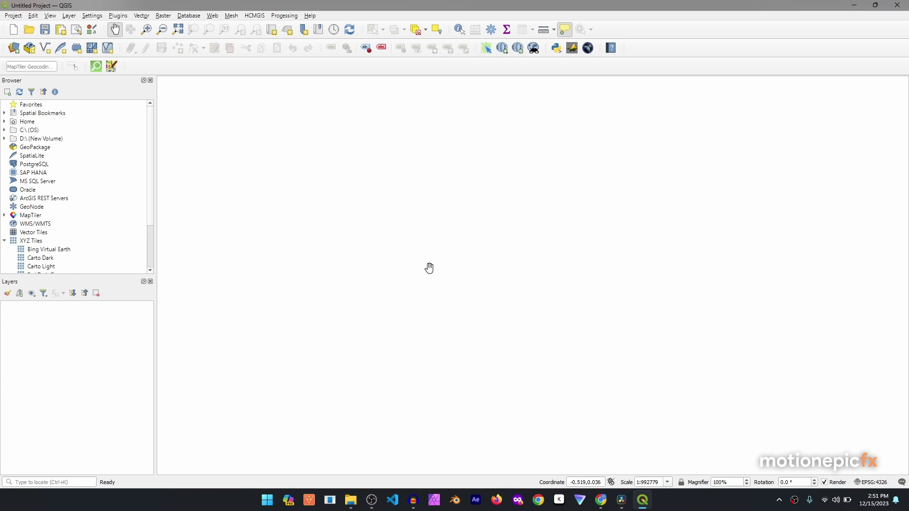
{"action": "scroll", "coordinate": [50, 254], "scroll_direction": "down", "scroll_amount": 1}
{"action": "scroll", "coordinate": [52, 254], "scroll_direction": "down", "scroll_amount": 1}
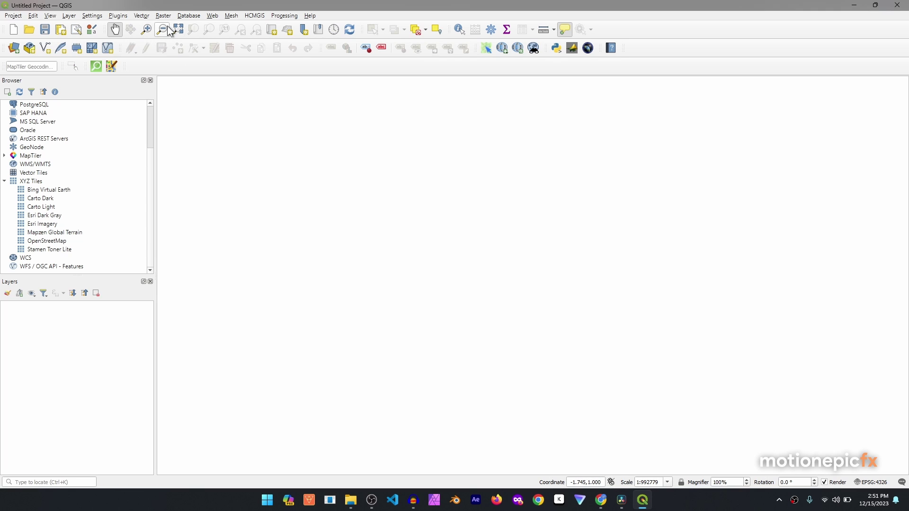
{"action": "left_click", "coordinate": [214, 16]}
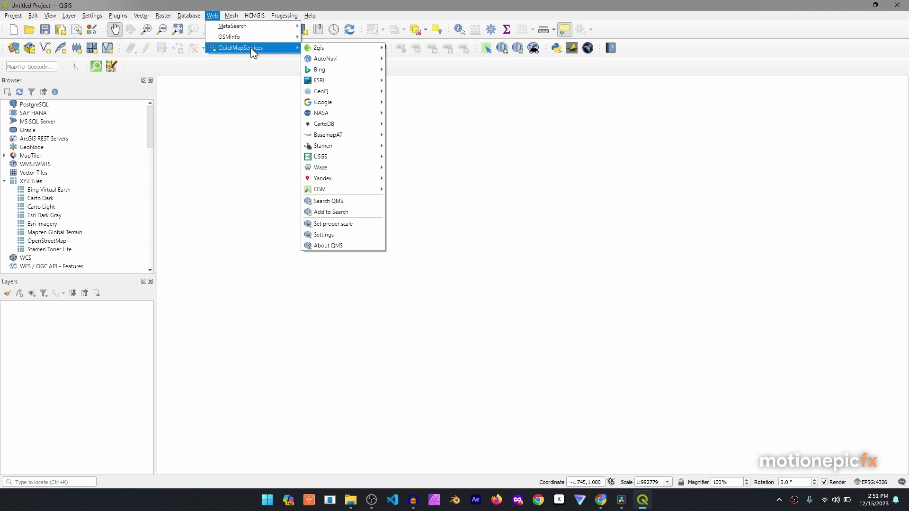
{"action": "mouse_move", "coordinate": [265, 18]}
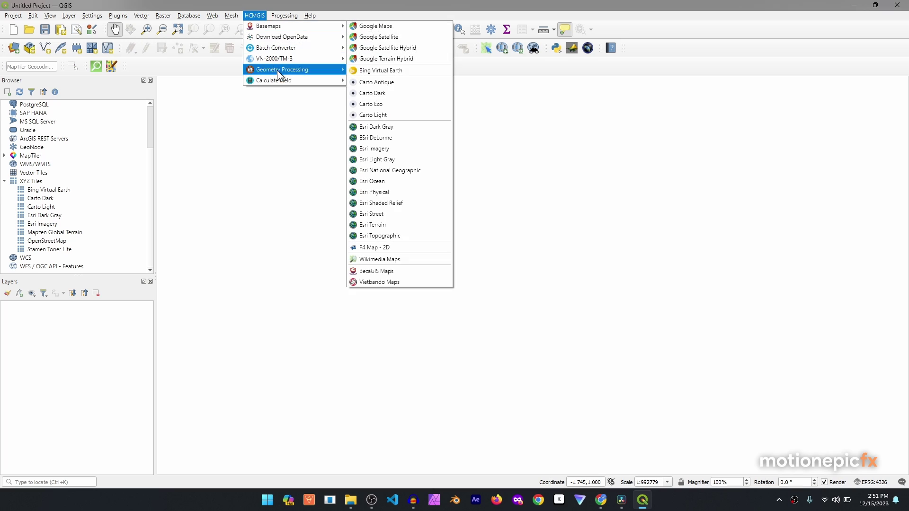
{"action": "mouse_move", "coordinate": [277, 80]}
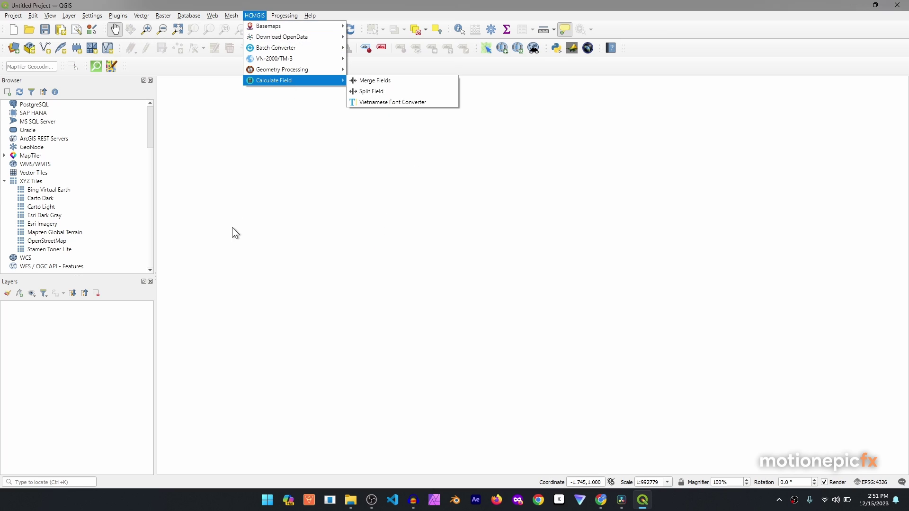
{"action": "double_click", "coordinate": [47, 241]}
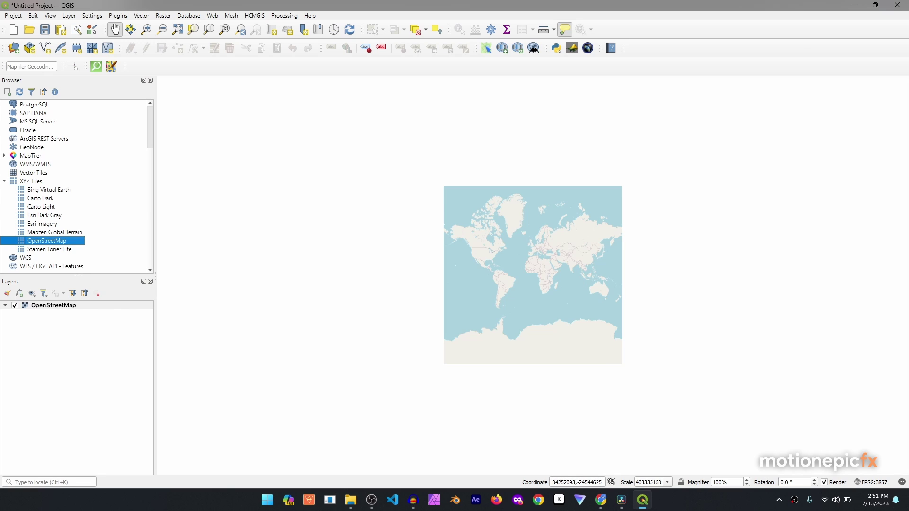
{"action": "key", "text": "alt+Tab"}
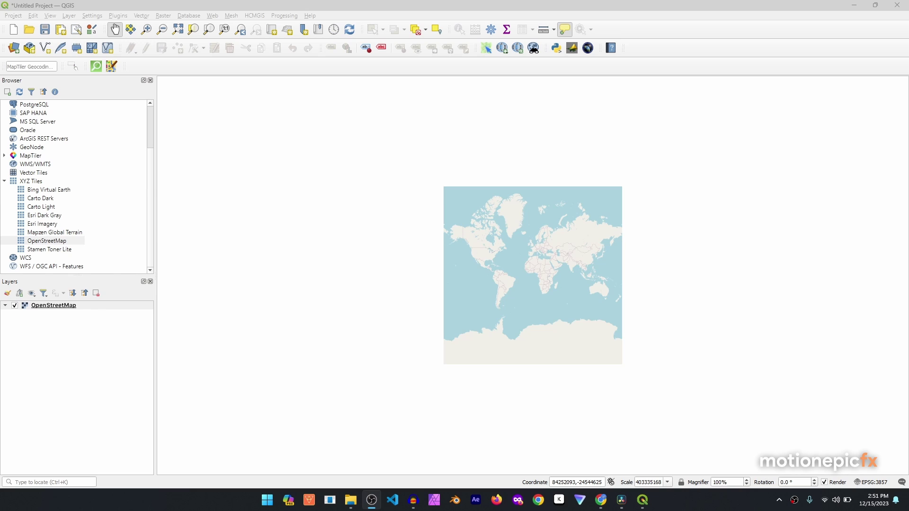
{"action": "key", "text": "super+e"}
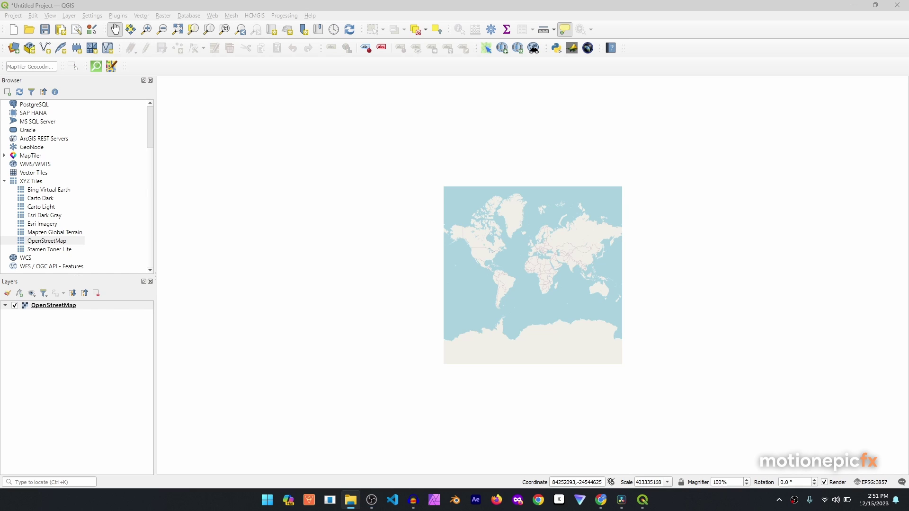
Drop the directions KMZ onto the canvas and add only its LineStringZ route sublayer
{"action": "left_click_drag", "start_coordinate": [908, 312], "coordinate": [529, 262]}
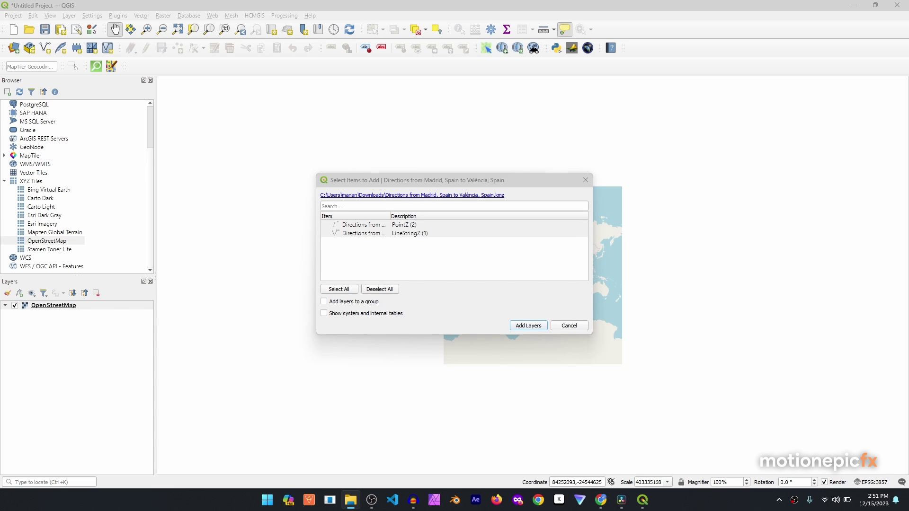
{"action": "left_click", "coordinate": [353, 240]}
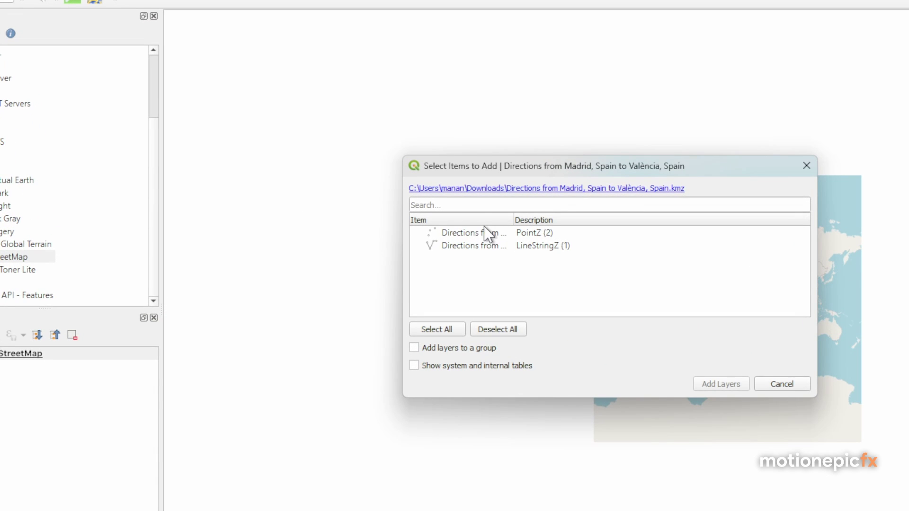
{"action": "left_click", "coordinate": [471, 233]}
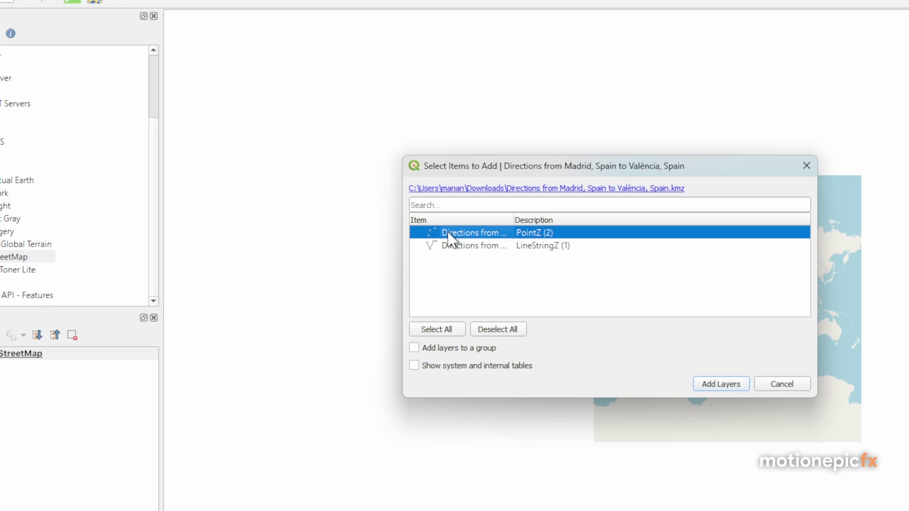
{"action": "left_click", "coordinate": [457, 245]}
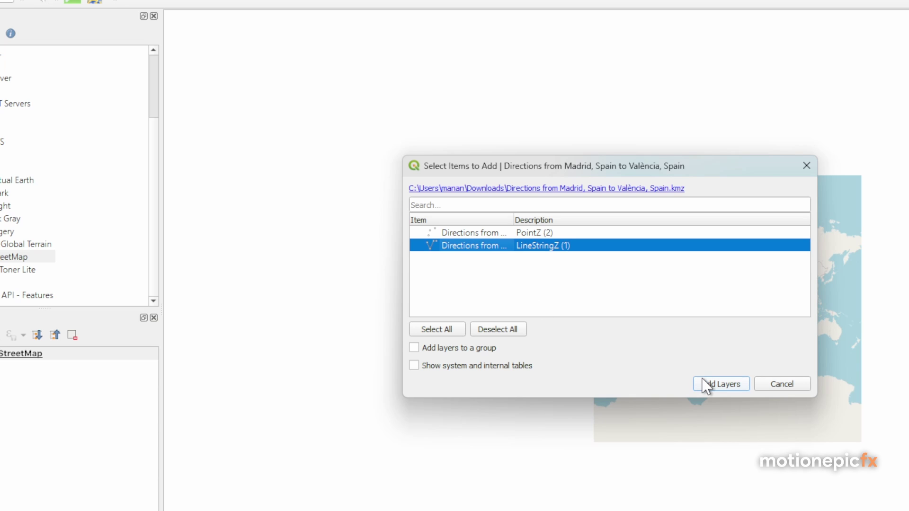
{"action": "left_click", "coordinate": [714, 389]}
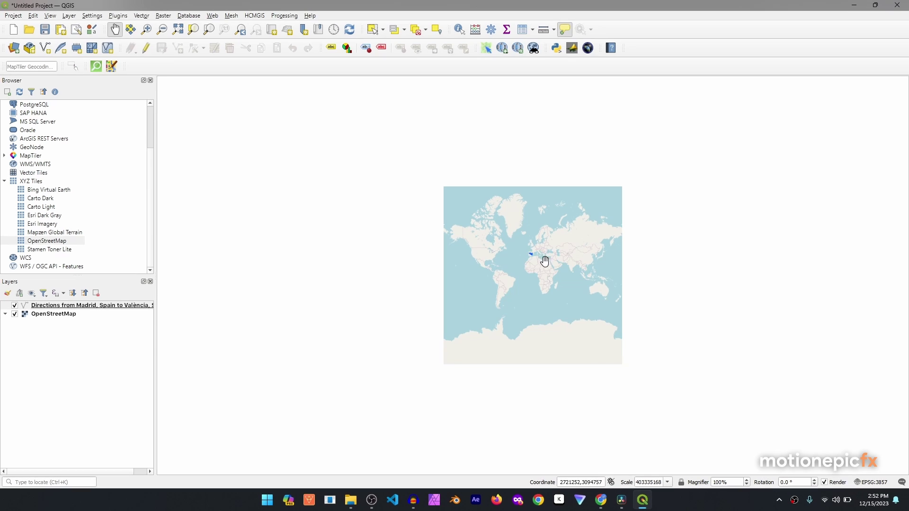
Use Zoom to Layer(s) on the Directions layer to frame the whole route
{"action": "right_click", "coordinate": [76, 305]}
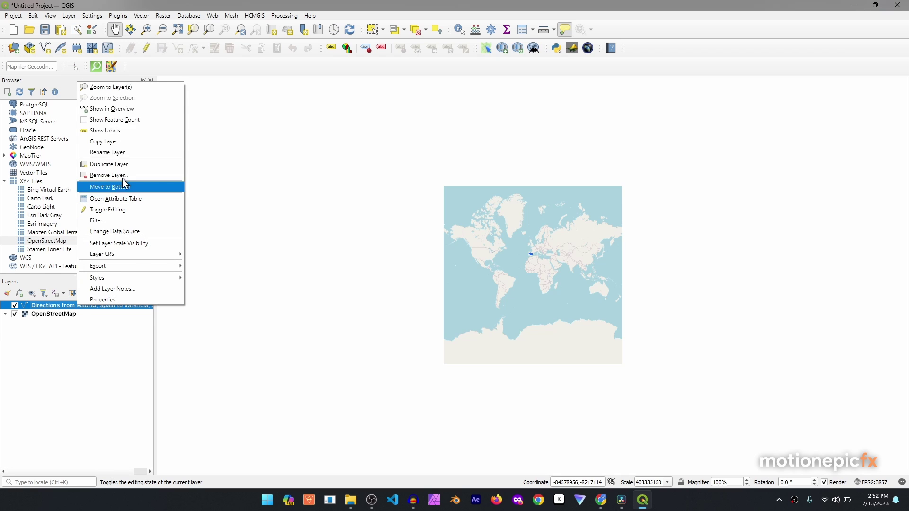
{"action": "left_click", "coordinate": [124, 87]}
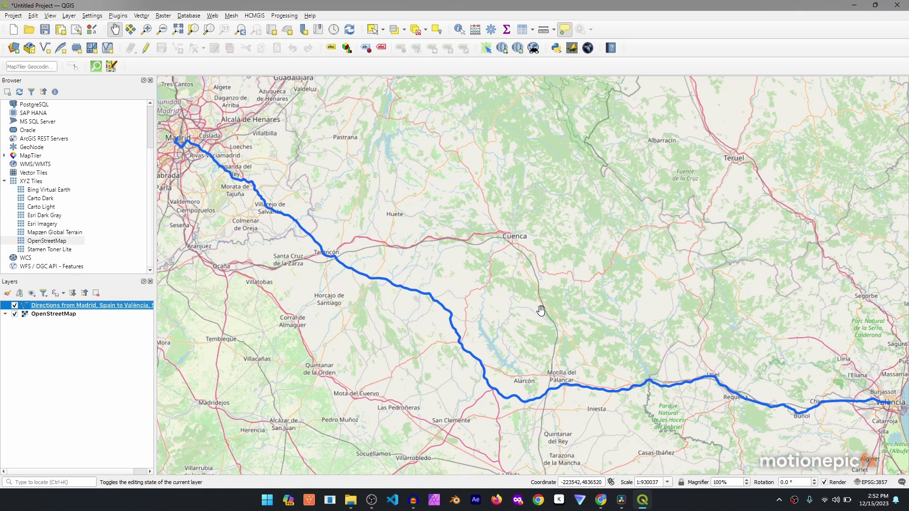
Zoom out slightly, select the OpenStreetMap layer, and untick the Directions route layer
{"action": "scroll", "coordinate": [541, 310], "scroll_direction": "down", "scroll_amount": 1}
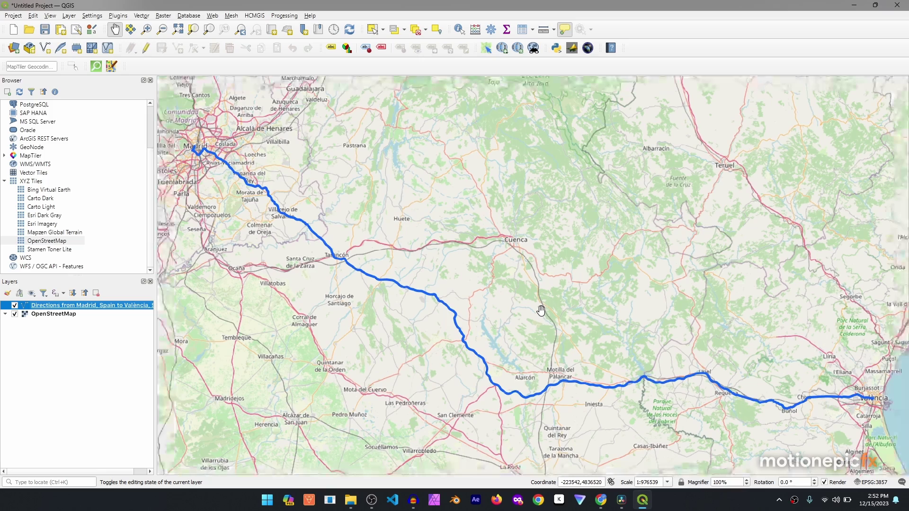
{"action": "scroll", "coordinate": [541, 310], "scroll_direction": "down", "scroll_amount": 2}
{"action": "scroll", "coordinate": [541, 310], "scroll_direction": "down", "scroll_amount": 1}
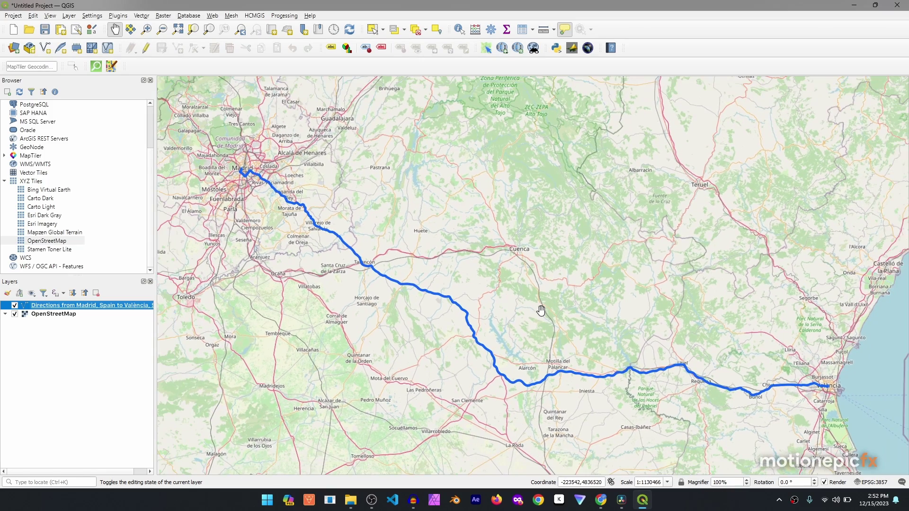
{"action": "scroll", "coordinate": [541, 310], "scroll_direction": "down", "scroll_amount": 2}
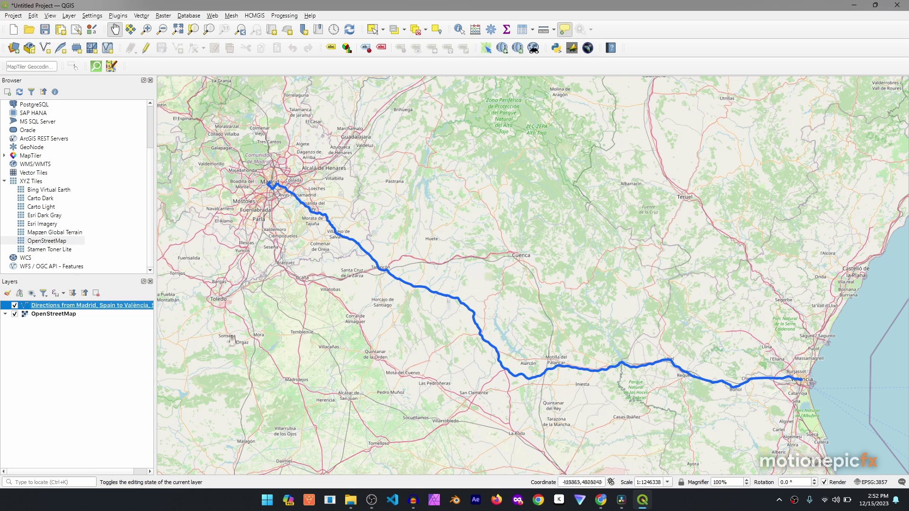
{"action": "left_click", "coordinate": [33, 313]}
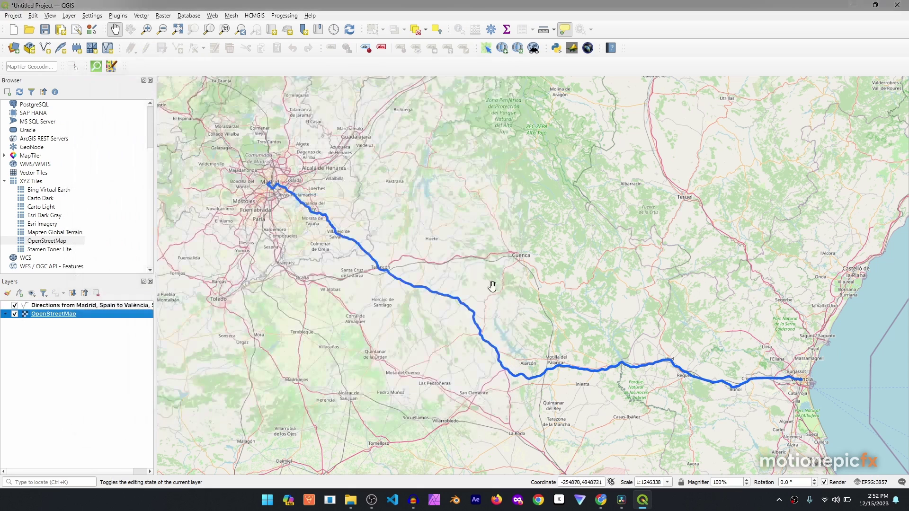
{"action": "left_click", "coordinate": [14, 305]}
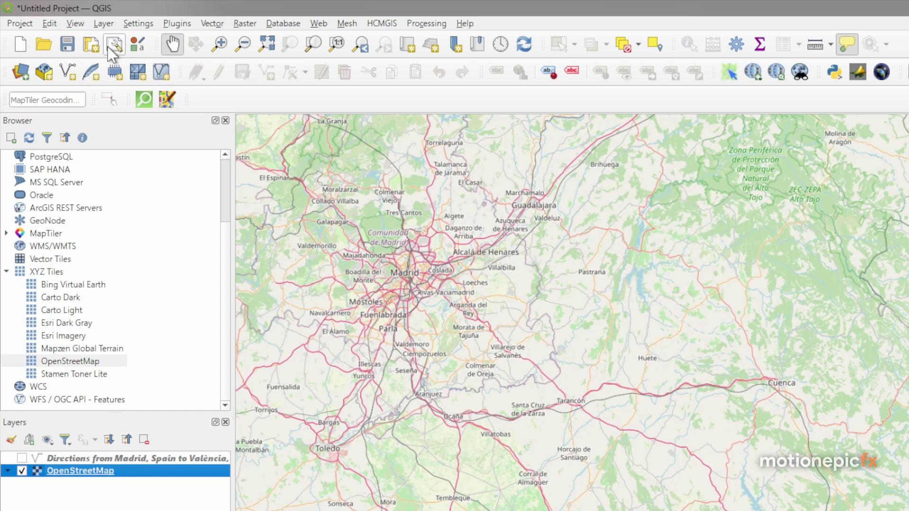
Create a print layout named '123', opening a blank A4 landscape page
{"action": "left_click", "coordinate": [92, 44]}
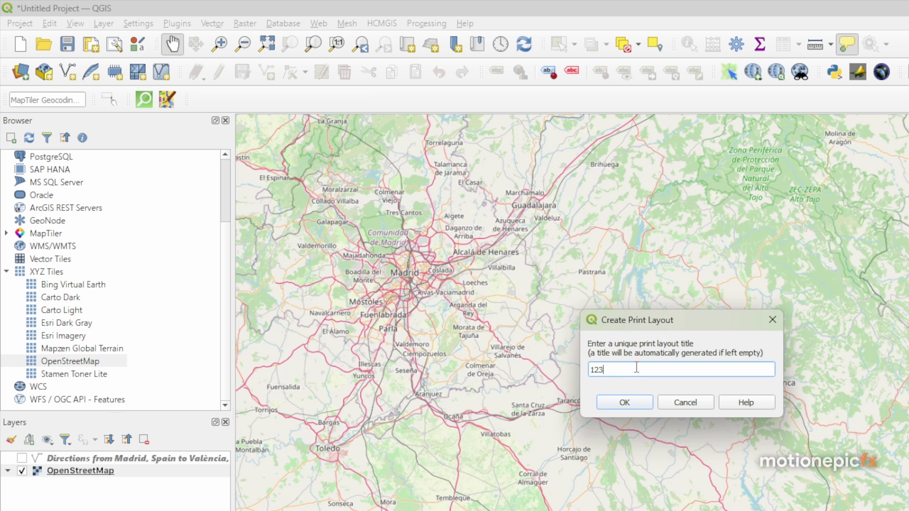
{"action": "left_click", "coordinate": [627, 405]}
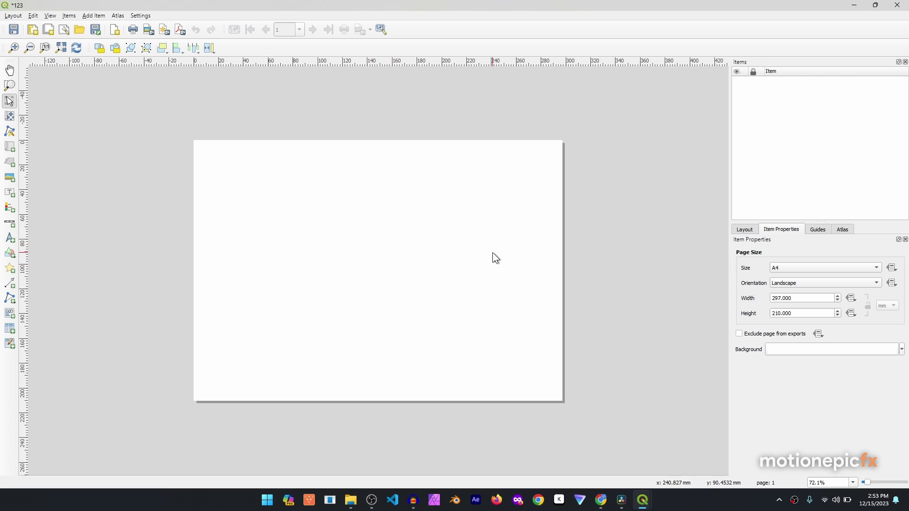
Set the layout page to a custom size of 3804 × 2160 px
{"action": "left_click", "coordinate": [877, 268]}
{"action": "left_click", "coordinate": [784, 506]}
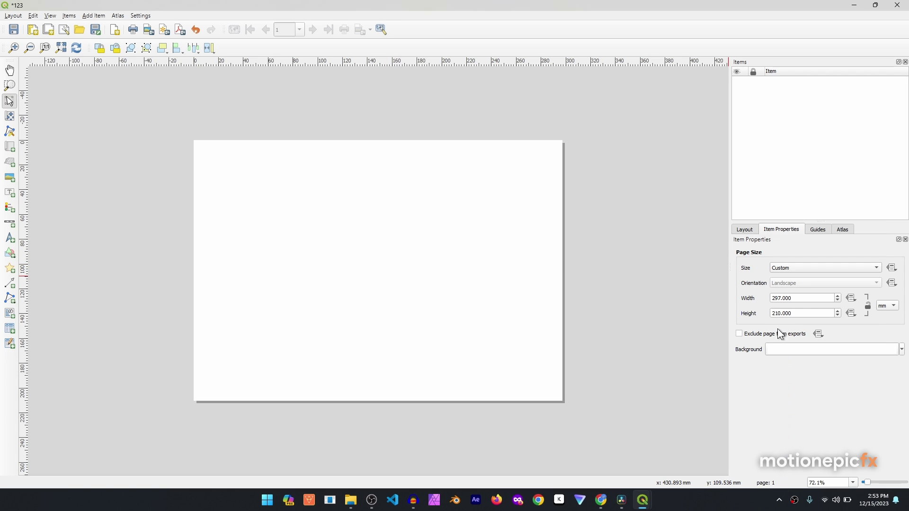
{"action": "left_click", "coordinate": [887, 309]}
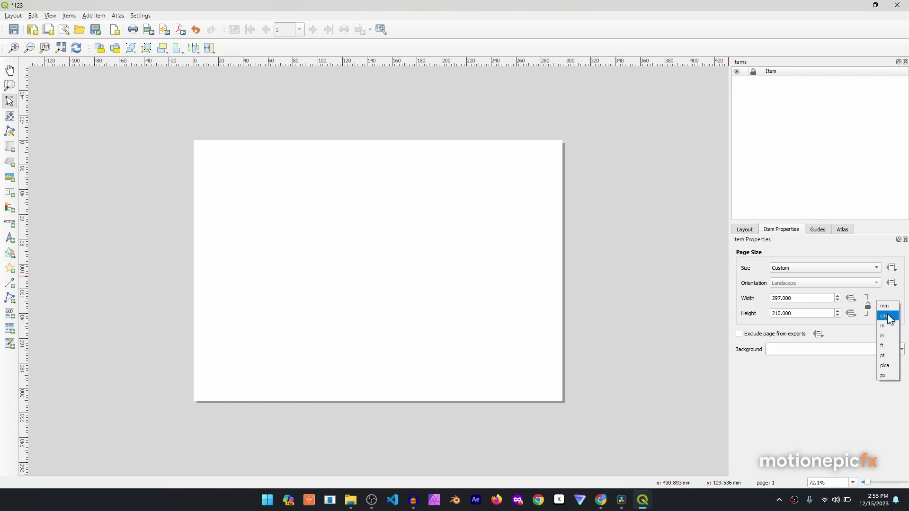
{"action": "left_click", "coordinate": [883, 373]}
{"action": "double_click", "coordinate": [801, 298]}
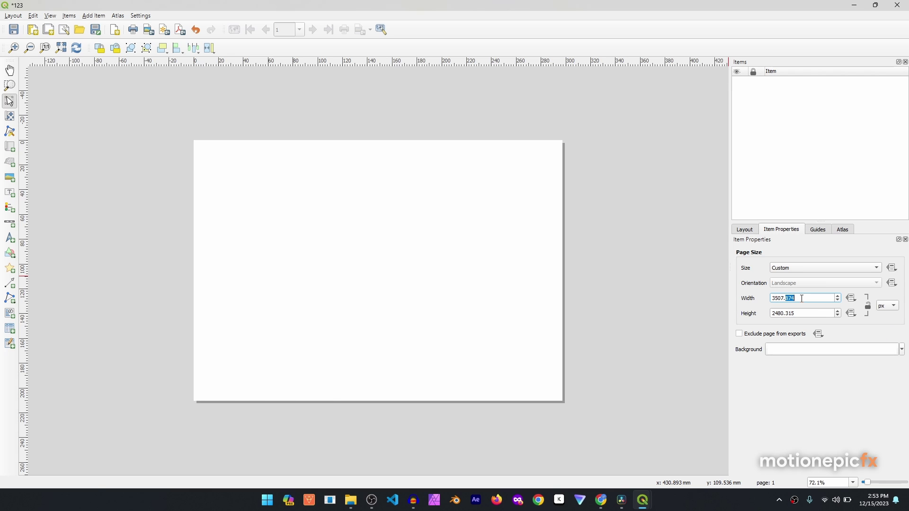
{"action": "left_click", "coordinate": [802, 299]}
{"action": "type", "text": "380"}
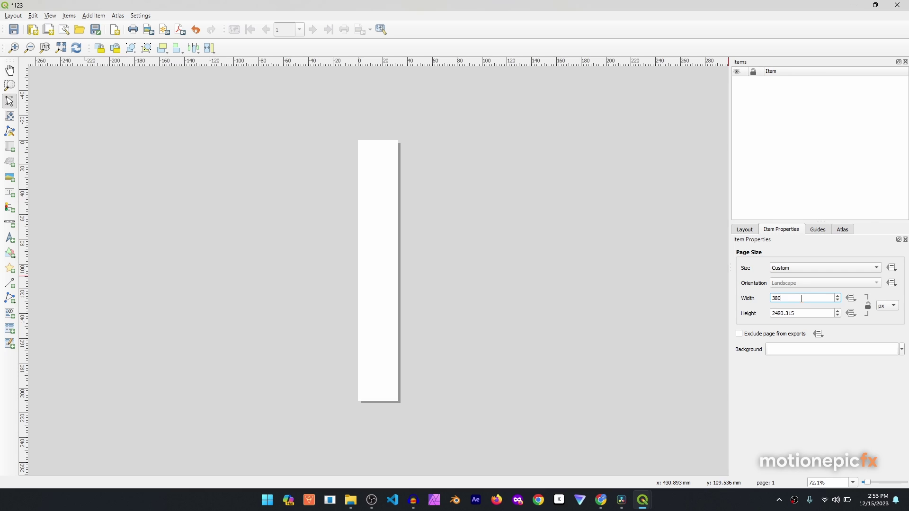
{"action": "type", "text": "4"}
{"action": "left_click", "coordinate": [798, 311]}
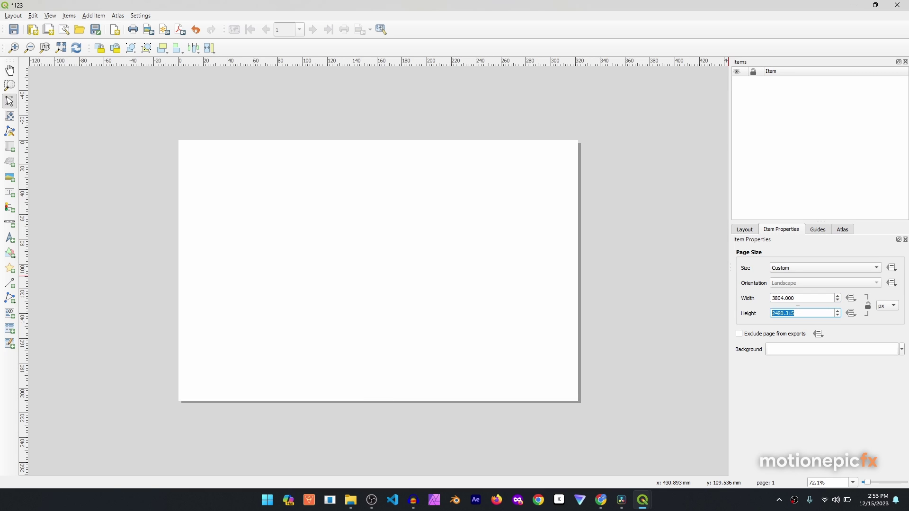
{"action": "type", "text": "2160"}
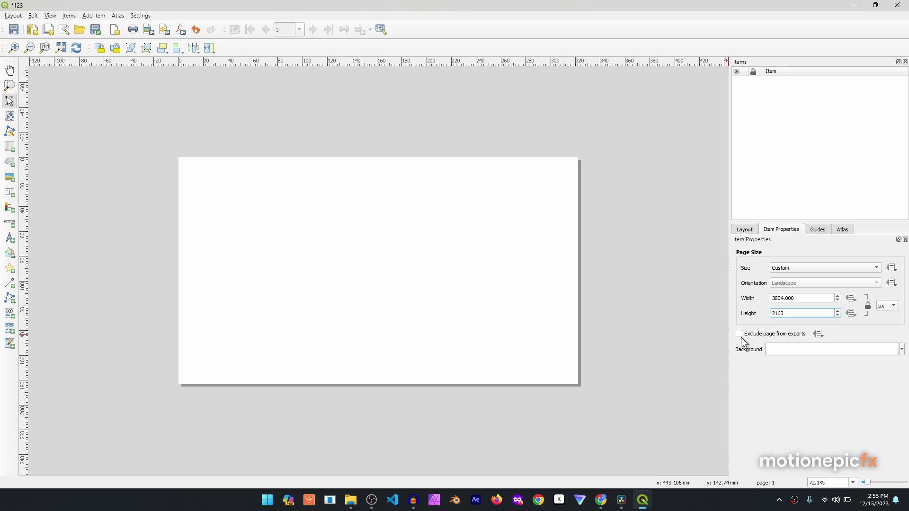
Make the page background fill fully transparent at 0% opacity
{"action": "left_click", "coordinate": [800, 349]}
{"action": "left_click_drag", "start_coordinate": [834, 350], "coordinate": [741, 338]}
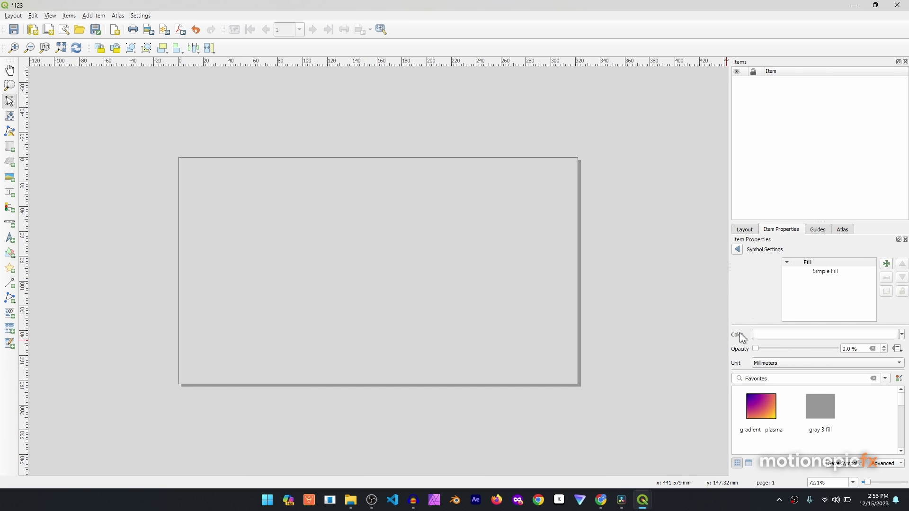
{"action": "left_click", "coordinate": [738, 250]}
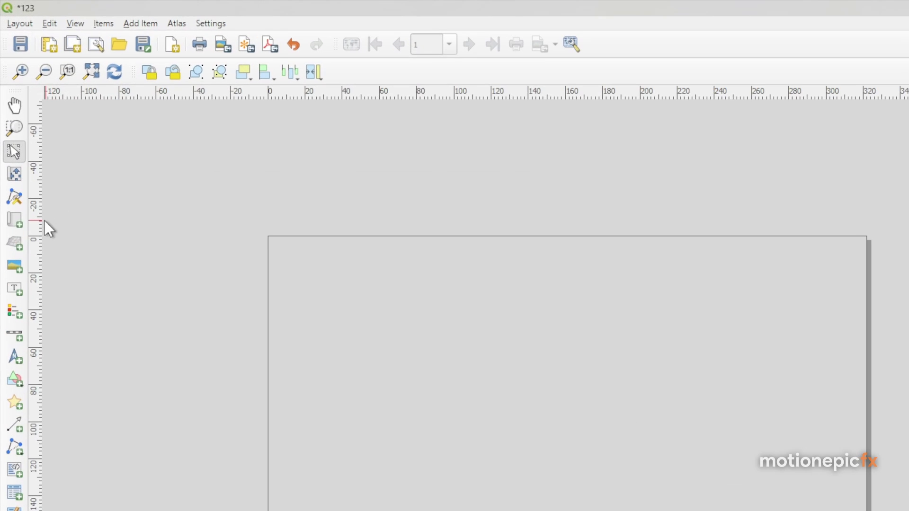
Add Map 1 spanning the page from its top-left to bottom-right corner
{"action": "left_click", "coordinate": [15, 221]}
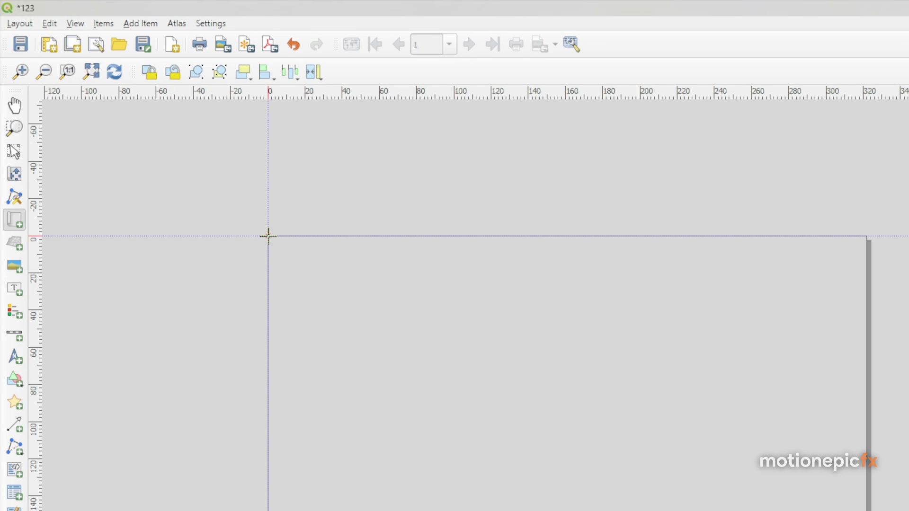
{"action": "left_click_drag", "start_coordinate": [268, 236], "coordinate": [703, 495]}
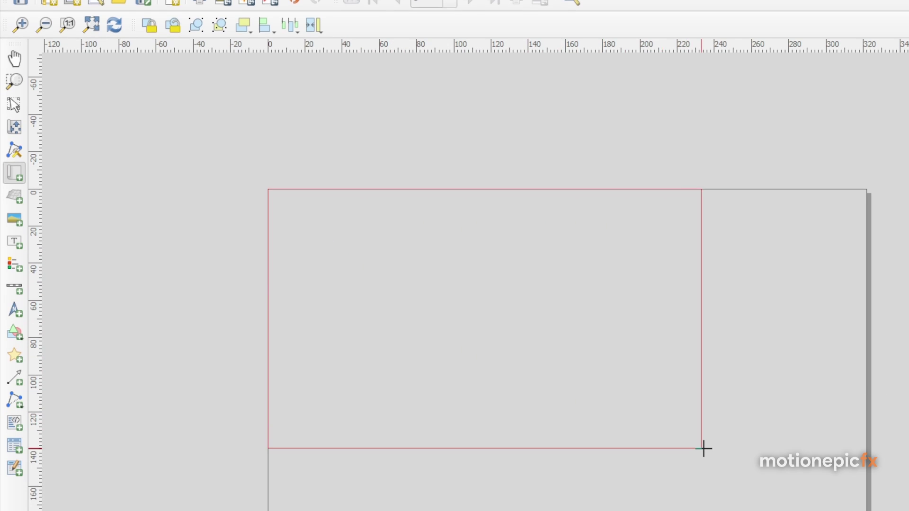
{"action": "left_click_drag", "start_coordinate": [703, 448], "coordinate": [868, 510]}
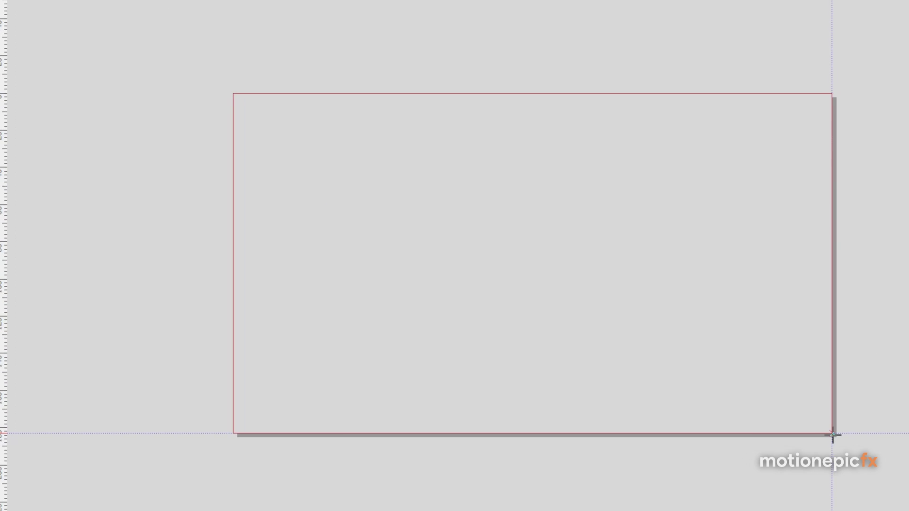
{"action": "left_click_drag", "start_coordinate": [833, 434], "coordinate": [833, 434]}
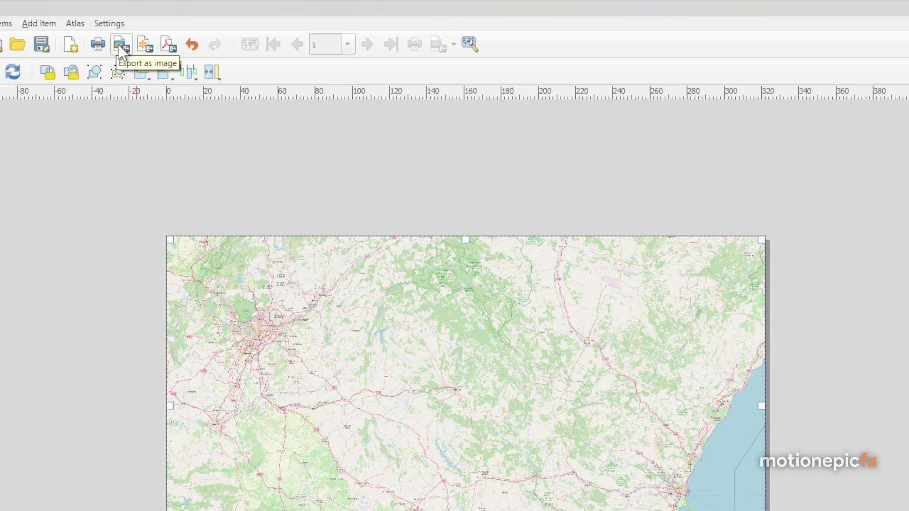
Export the layout as map.png with a 3804 px page width
{"action": "left_click", "coordinate": [119, 46]}
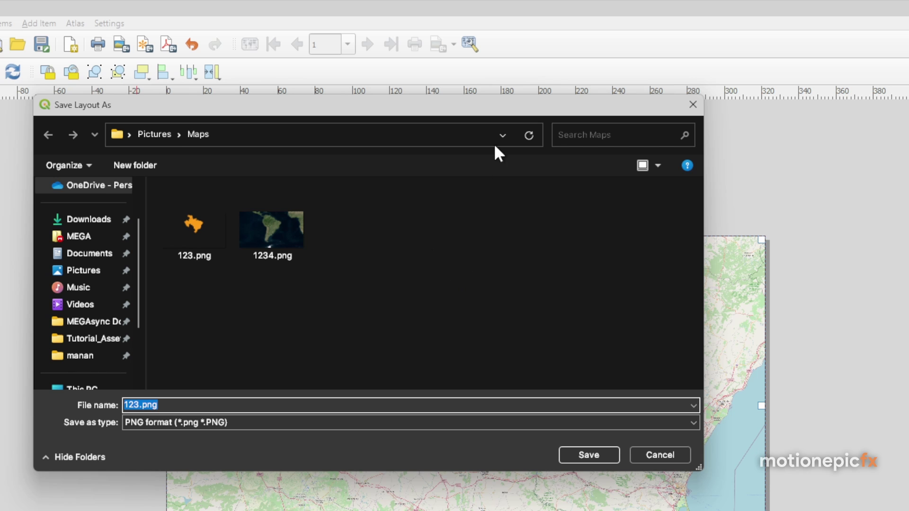
{"action": "left_click_drag", "start_coordinate": [636, 112], "coordinate": [657, 154]}
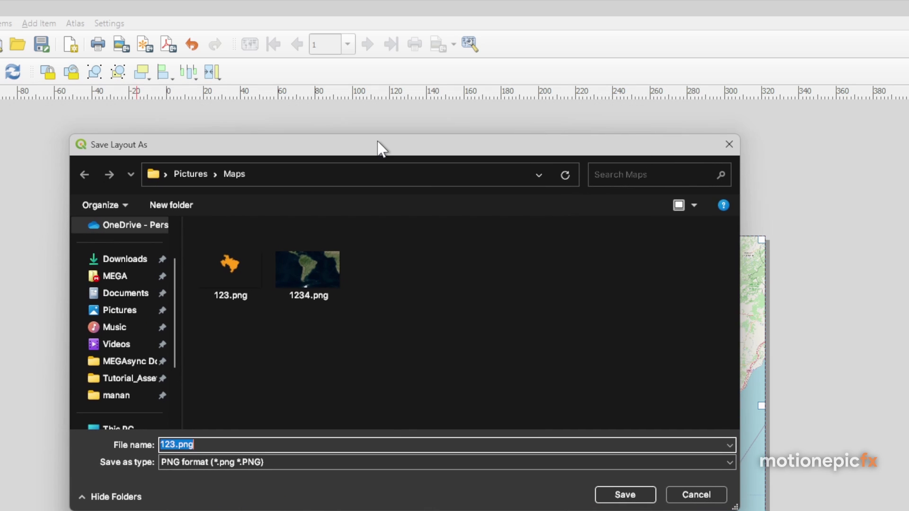
{"action": "left_click_drag", "start_coordinate": [379, 146], "coordinate": [495, 167]}
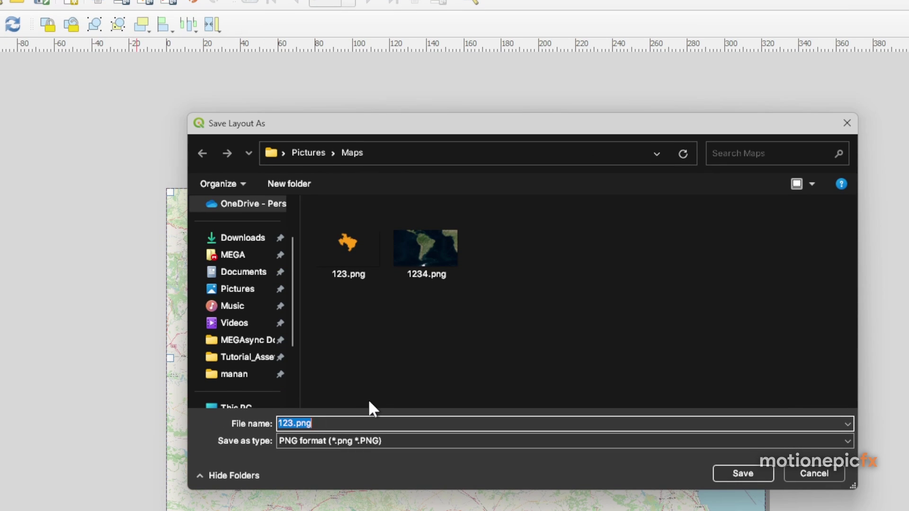
{"action": "type", "text": "map"}
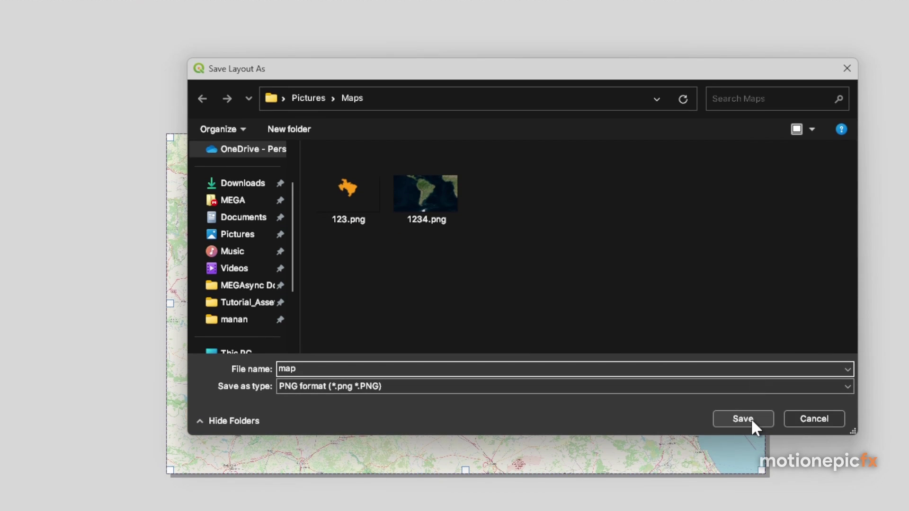
{"action": "left_click", "coordinate": [742, 473]}
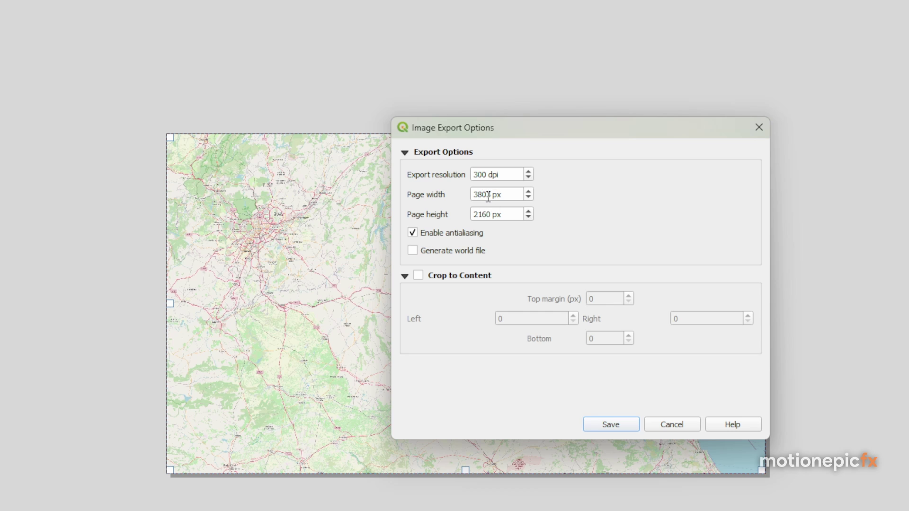
{"action": "left_click", "coordinate": [528, 191]}
{"action": "left_click", "coordinate": [610, 425]}
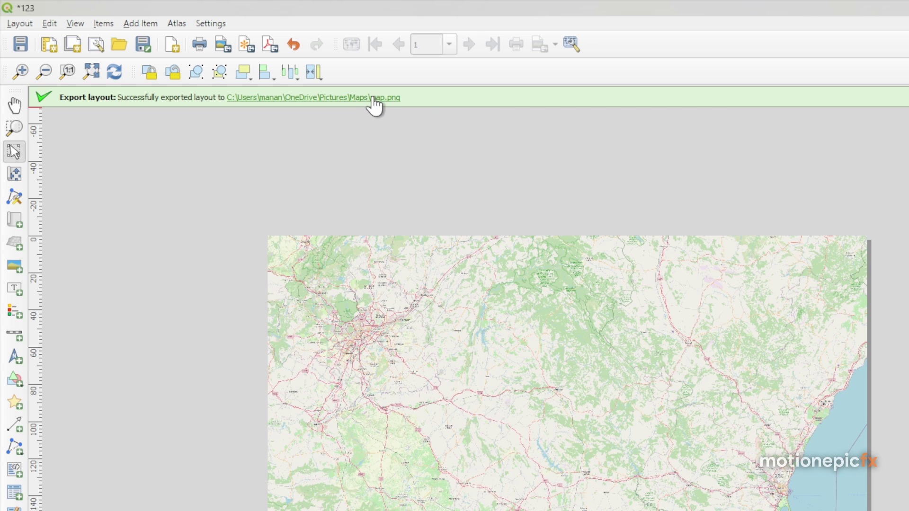
{"action": "left_click", "coordinate": [372, 98]}
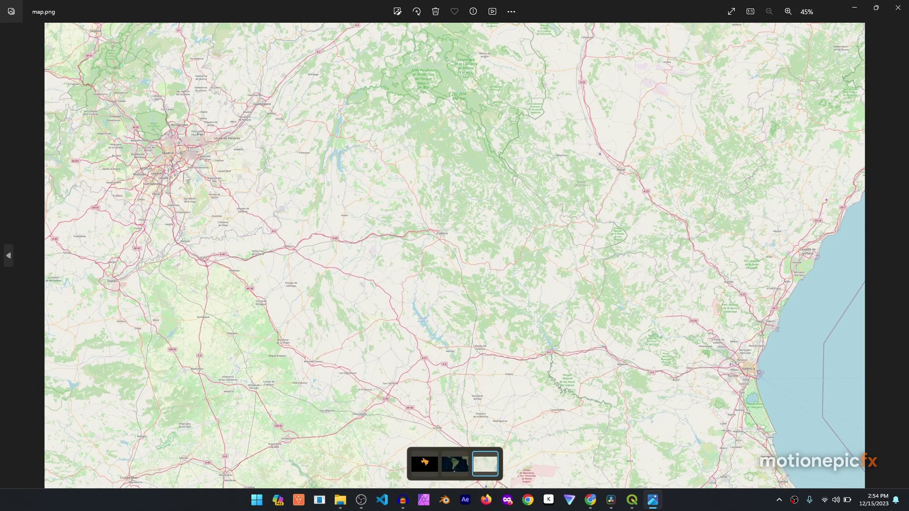
{"action": "left_click", "coordinate": [896, 9]}
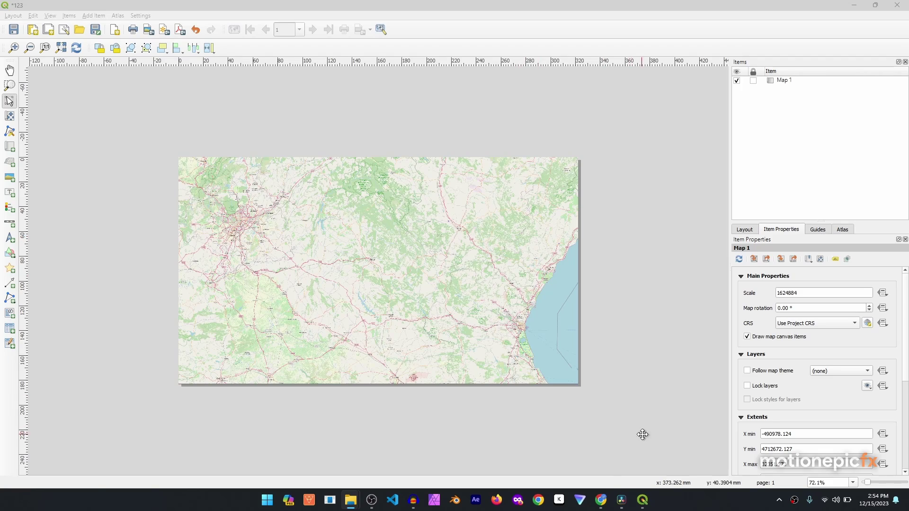
Hide OpenStreetMap, then show and select the Directions from Madrid route layer
{"action": "mouse_move", "coordinate": [642, 500]}
{"action": "left_click", "coordinate": [587, 456]}
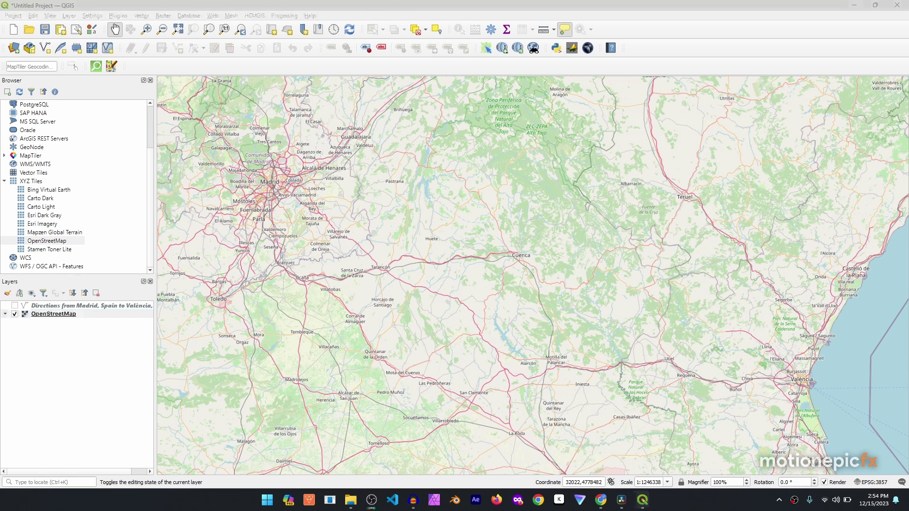
{"action": "left_click", "coordinate": [15, 314]}
{"action": "left_click", "coordinate": [15, 306]}
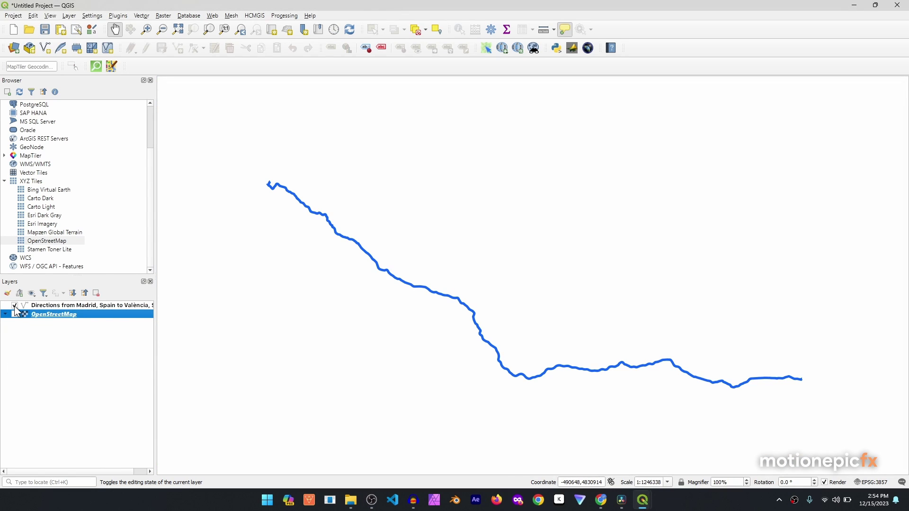
{"action": "left_click", "coordinate": [116, 306]}
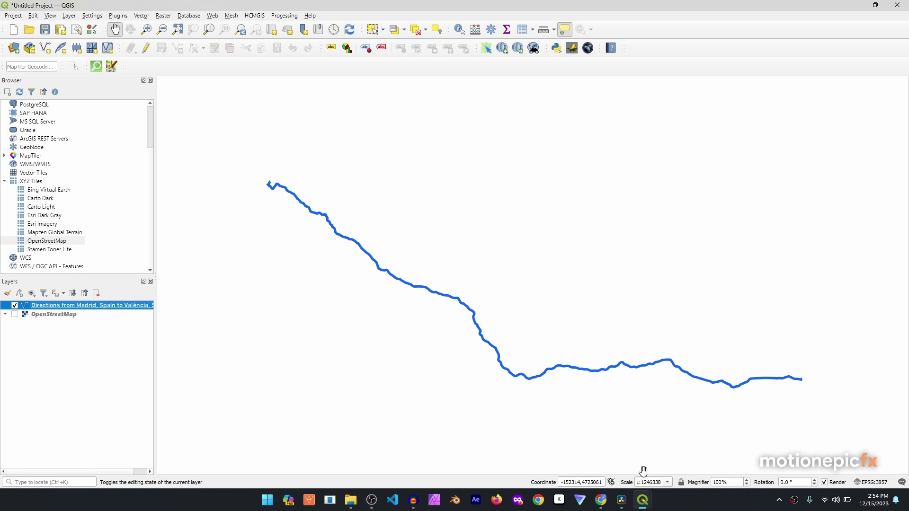
{"action": "mouse_move", "coordinate": [650, 505]}
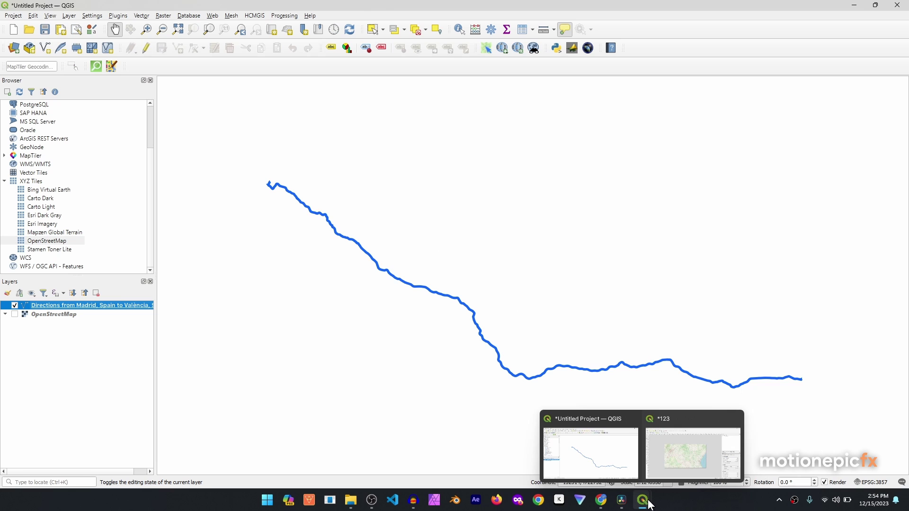
{"action": "left_click", "coordinate": [691, 454]}
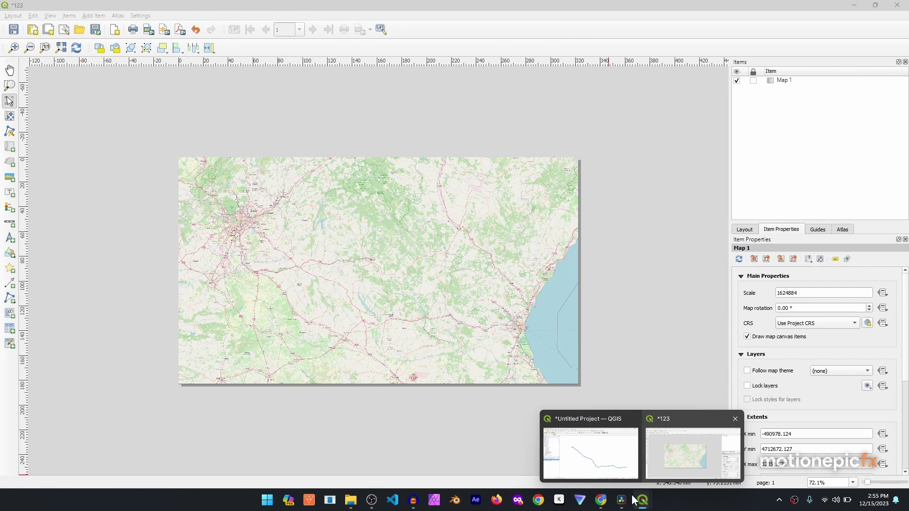
{"action": "left_click", "coordinate": [590, 453]}
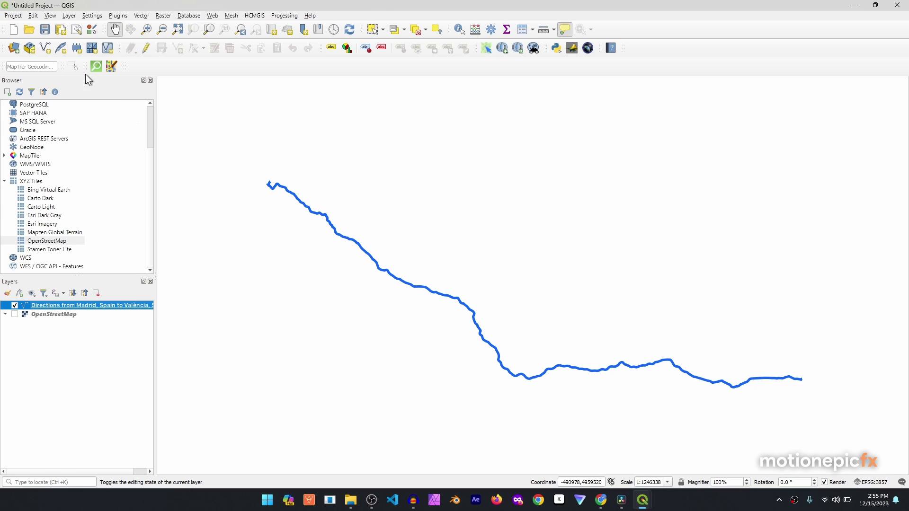
{"action": "left_click", "coordinate": [76, 31]}
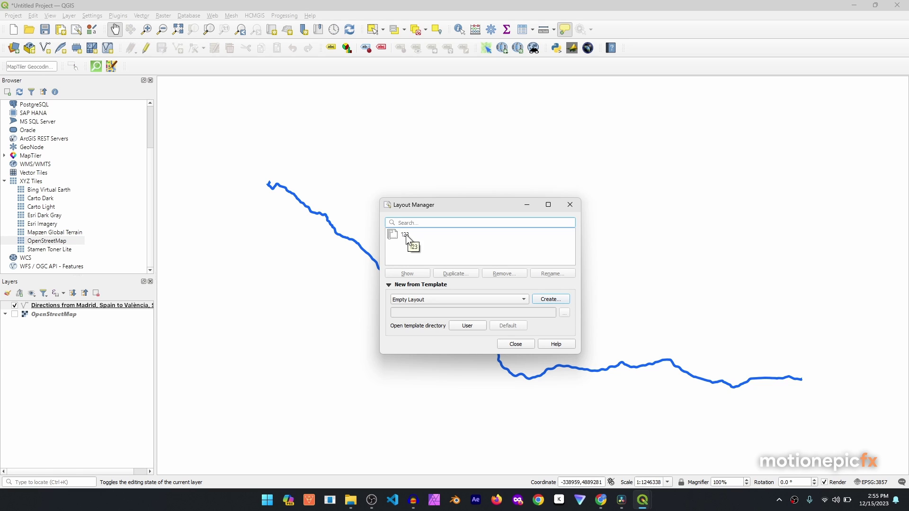
{"action": "left_click", "coordinate": [513, 344]}
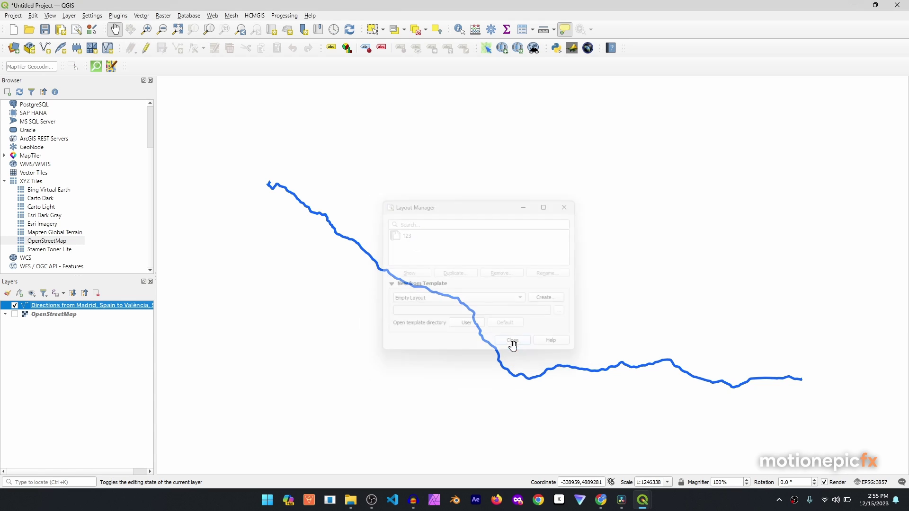
{"action": "mouse_move", "coordinate": [649, 509]}
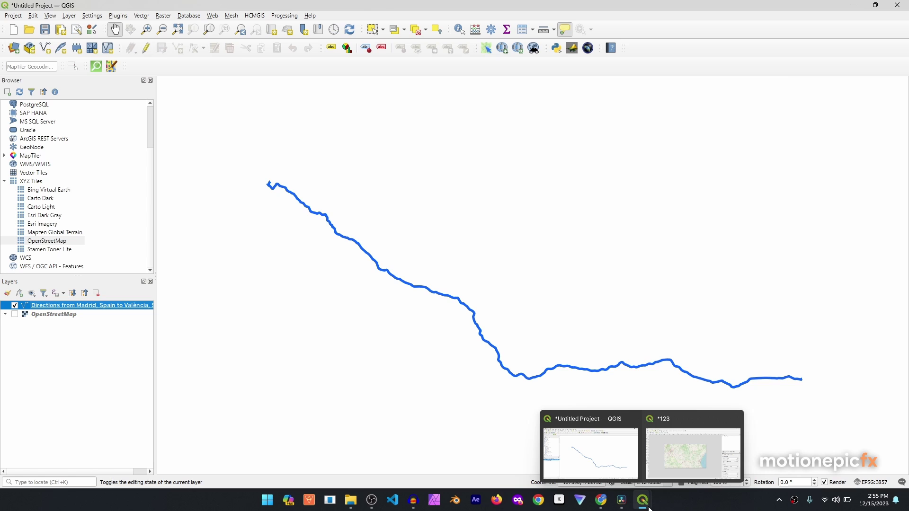
{"action": "left_click", "coordinate": [693, 450]}
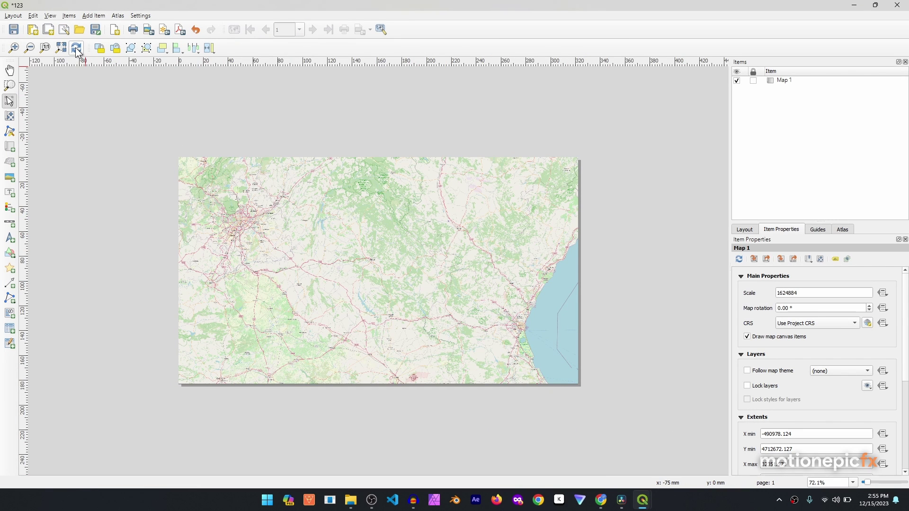
{"action": "mouse_move", "coordinate": [643, 499]}
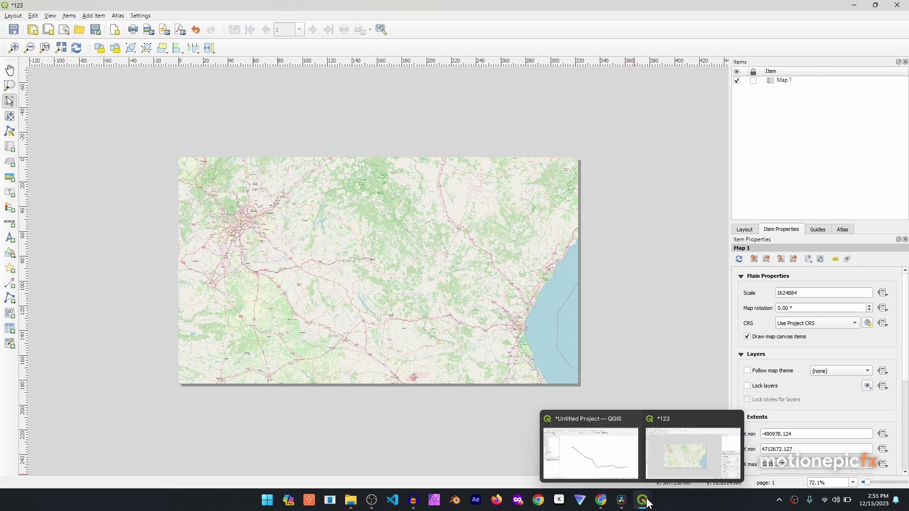
{"action": "left_click", "coordinate": [622, 466]}
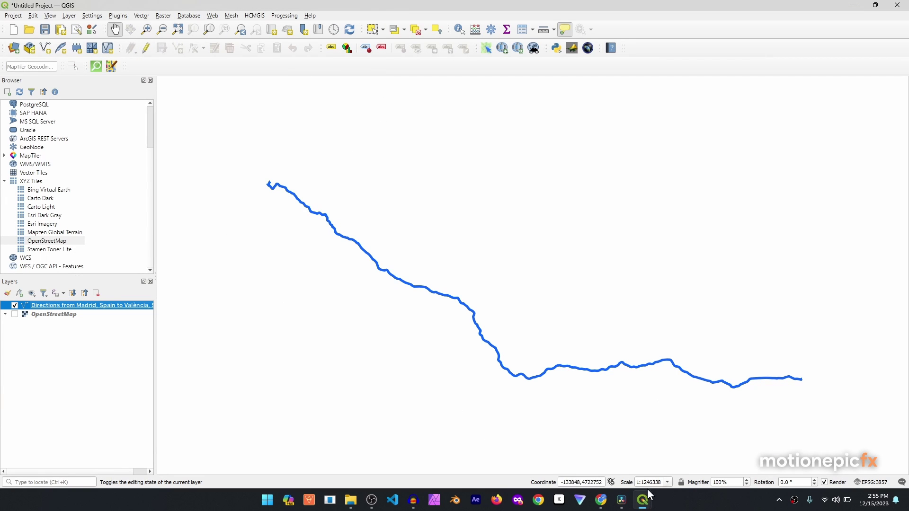
Refresh the 123 layout's map so it shows only the route line
{"action": "mouse_move", "coordinate": [650, 494]}
{"action": "left_click", "coordinate": [679, 452]}
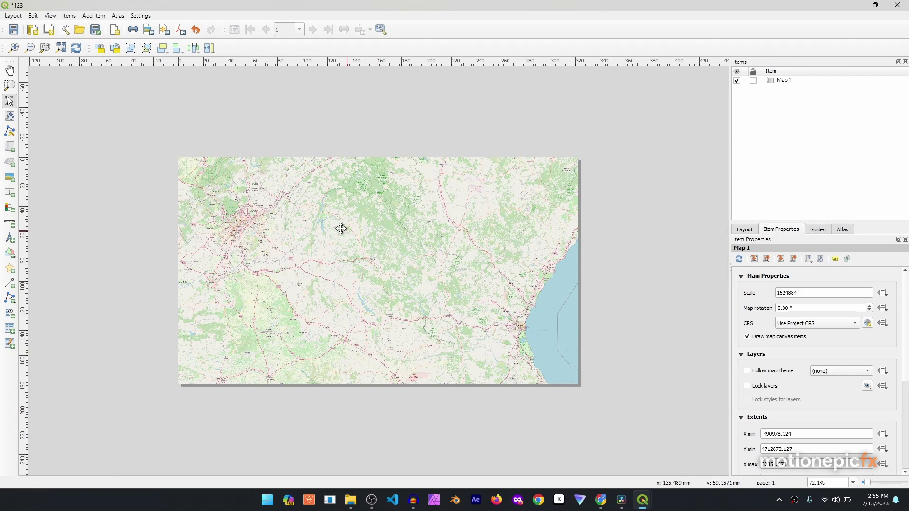
{"action": "left_click", "coordinate": [77, 49]}
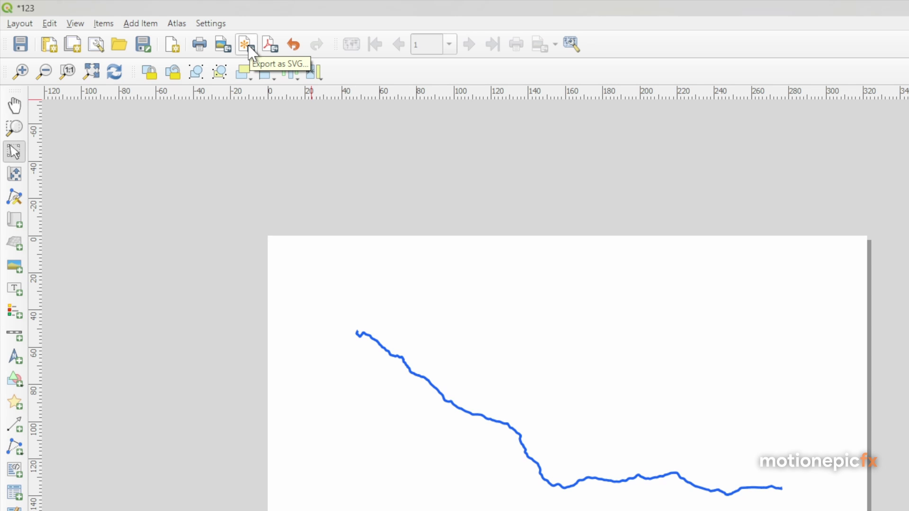
Export the layout as route.svg into the Maps folder with default SVG options
{"action": "left_click", "coordinate": [248, 44]}
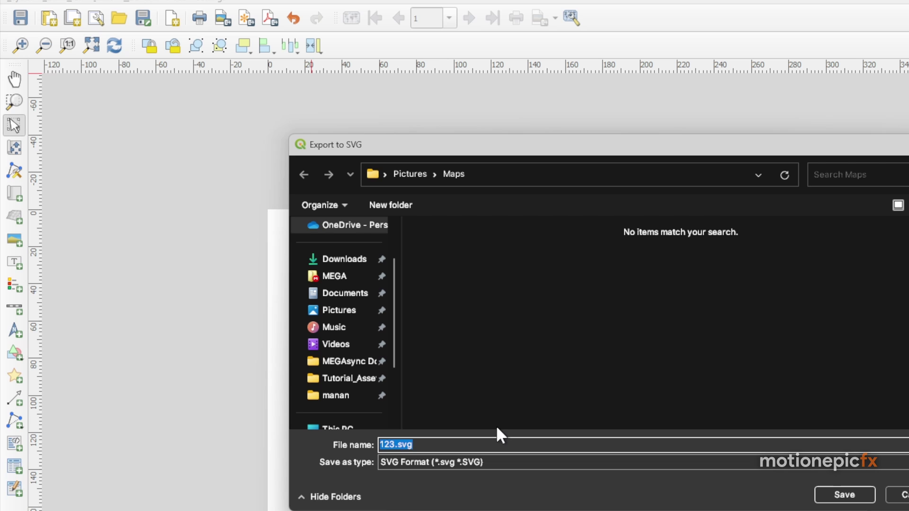
{"action": "type", "text": "route"}
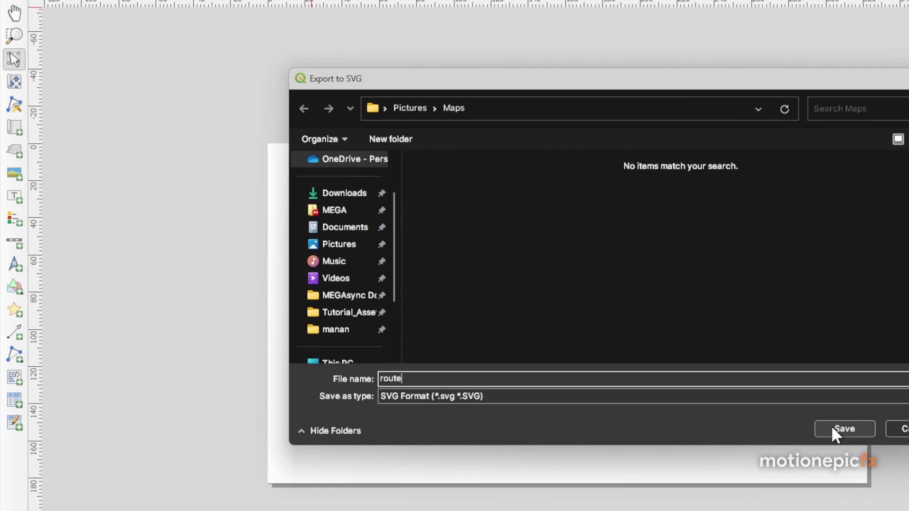
{"action": "left_click", "coordinate": [833, 492]}
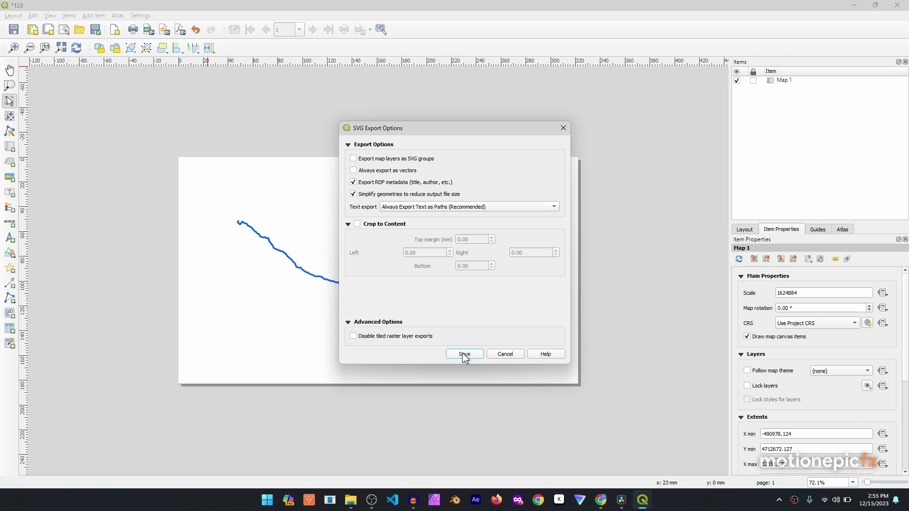
{"action": "left_click", "coordinate": [465, 354]}
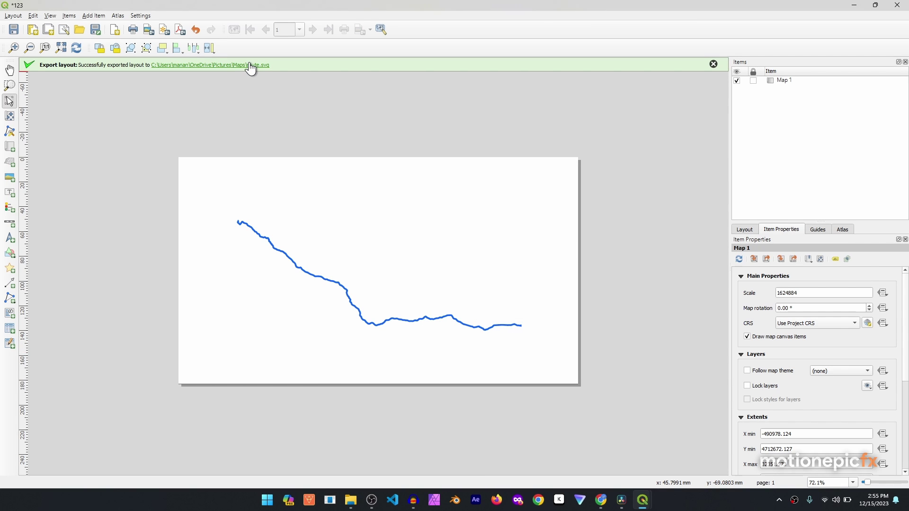
{"action": "left_click", "coordinate": [621, 500]}
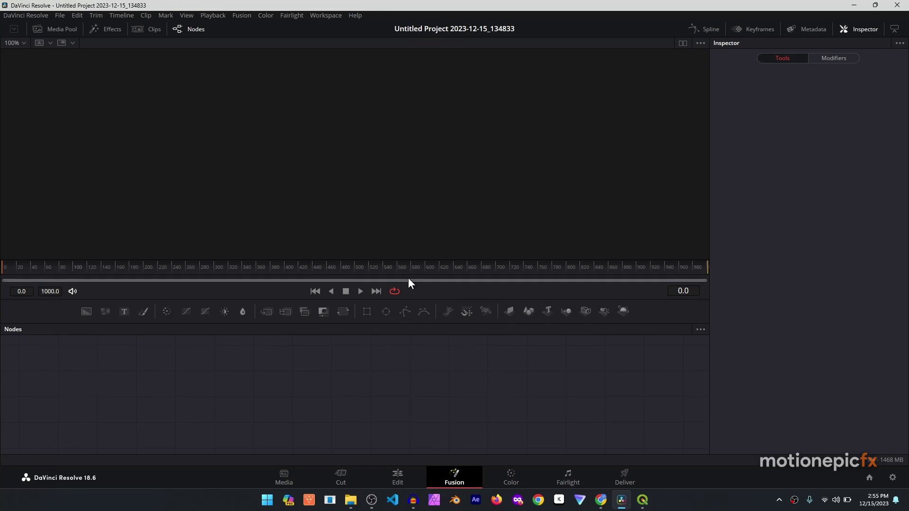
Add the map image to the node graph and import route.svg at its image size
{"action": "left_click_drag", "start_coordinate": [622, 500], "coordinate": [331, 368]}
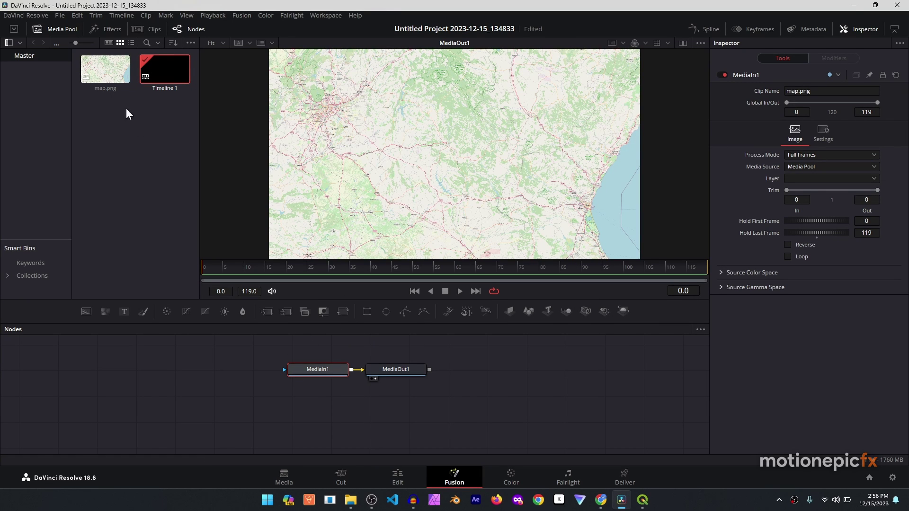
{"action": "left_click", "coordinate": [57, 29]}
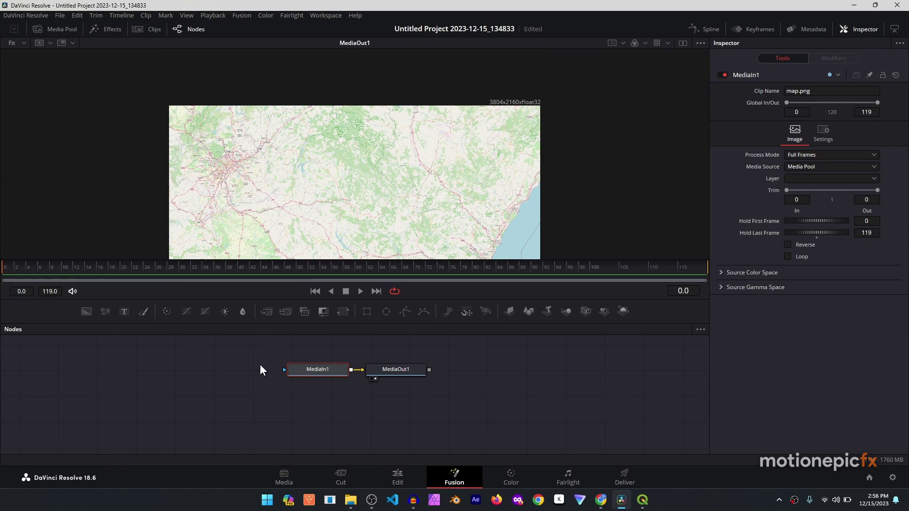
{"action": "left_click", "coordinate": [240, 16]}
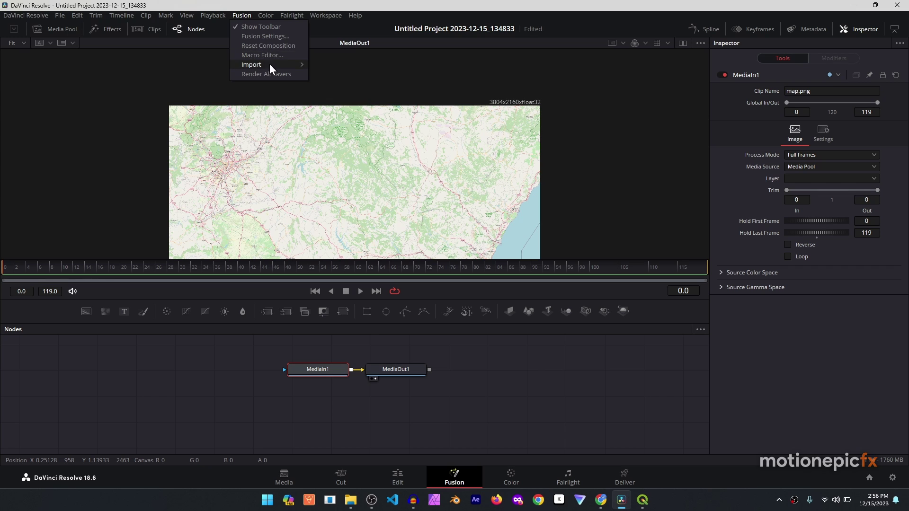
{"action": "mouse_move", "coordinate": [269, 65]}
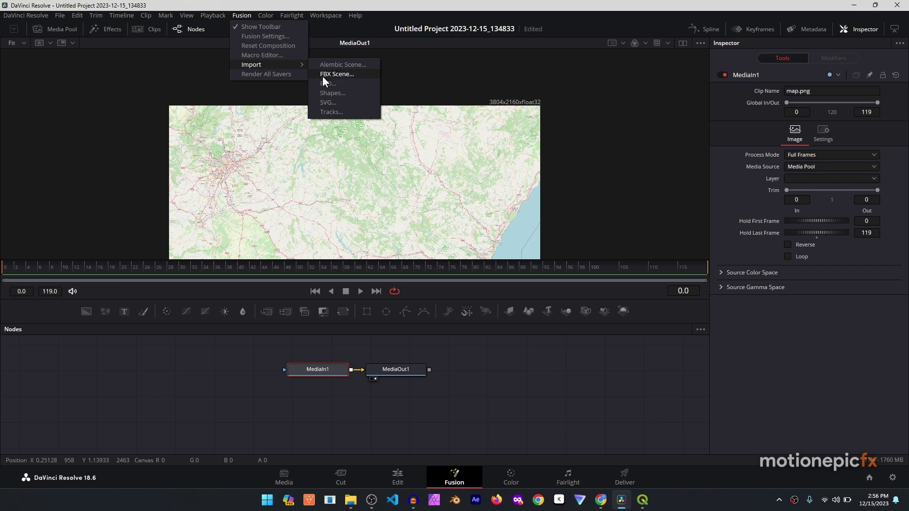
{"action": "left_click", "coordinate": [334, 103]}
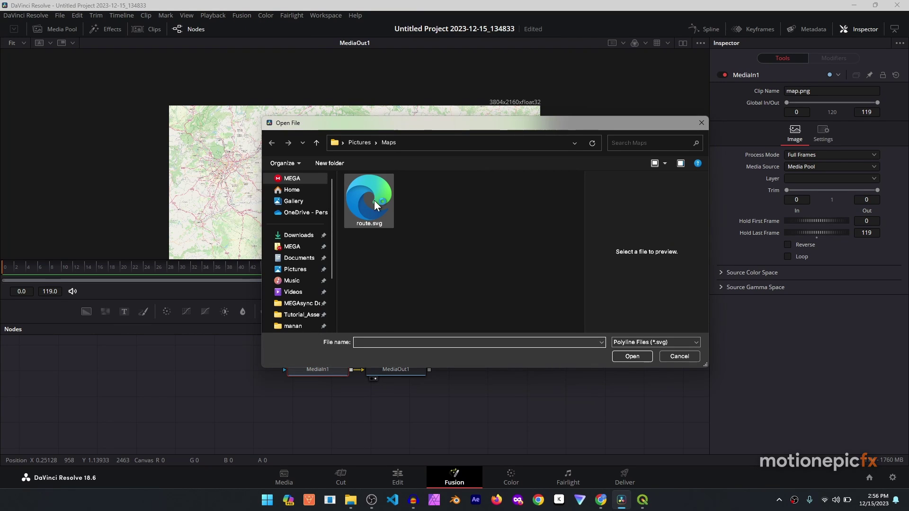
{"action": "double_click", "coordinate": [374, 200]}
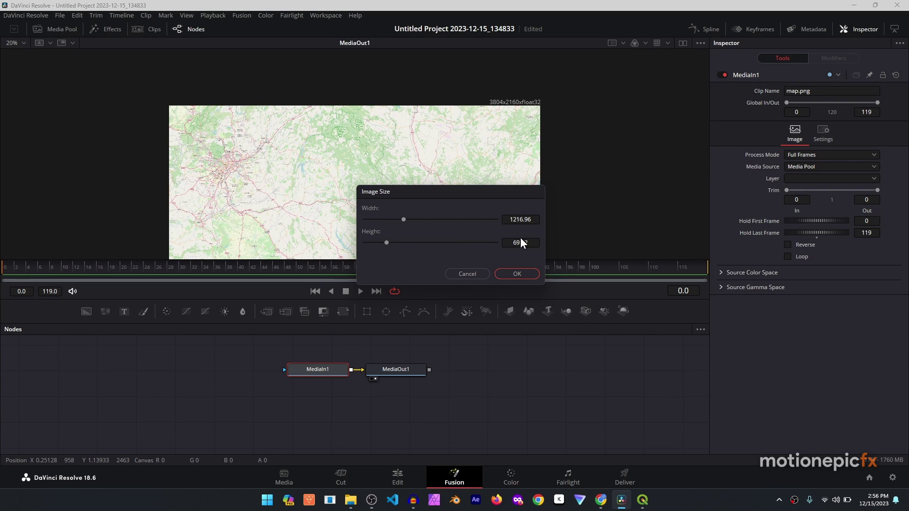
{"action": "left_click", "coordinate": [511, 273]}
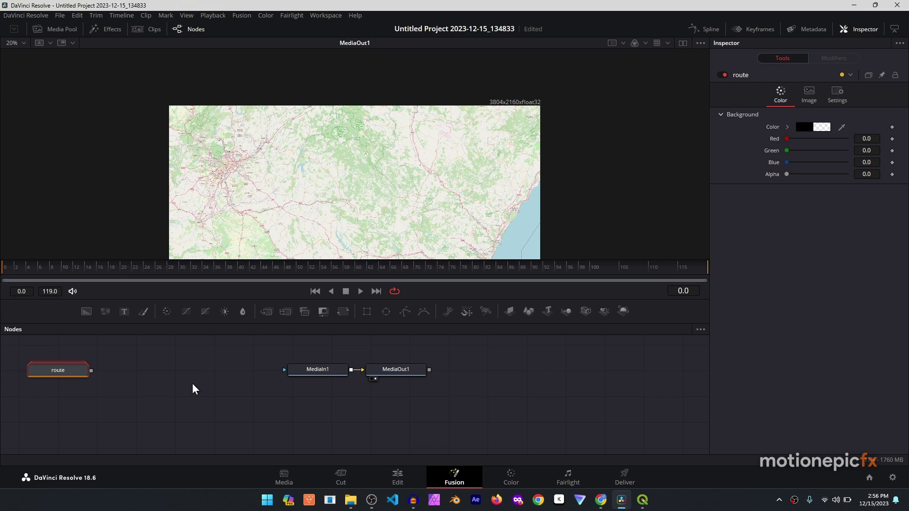
Arrange the node graph so the route group node sits in view
{"action": "mouse_move", "coordinate": [193, 389]}
{"action": "left_mouse_down"}
{"action": "mouse_move", "coordinate": [237, 369]}
{"action": "mouse_move", "coordinate": [274, 327]}
{"action": "mouse_move", "coordinate": [180, 391]}
{"action": "left_mouse_up"}
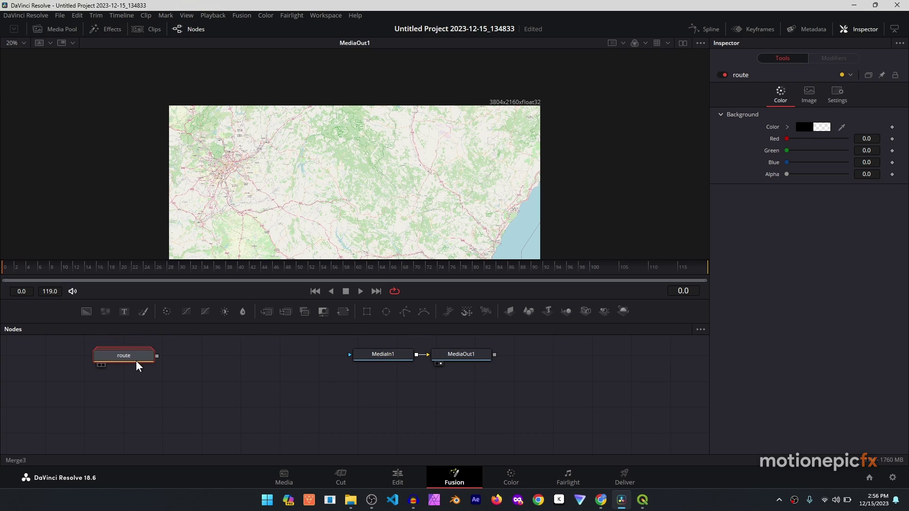
{"action": "left_click_drag", "start_coordinate": [137, 367], "coordinate": [187, 408]}
{"action": "left_click_drag", "start_coordinate": [263, 387], "coordinate": [336, 382]}
Expand the route group and show Merge3's combined blue route line in the viewer
{"action": "double_click", "coordinate": [236, 387]}
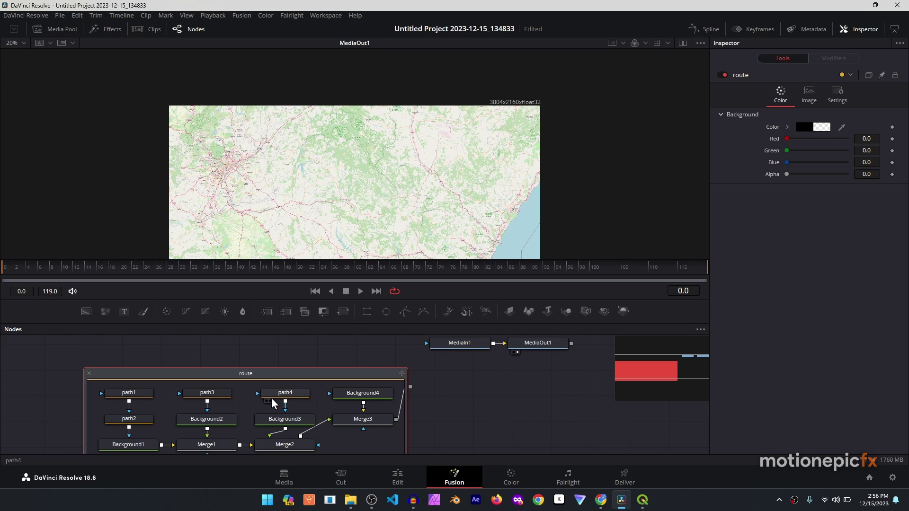
{"action": "scroll", "coordinate": [296, 360], "scroll_direction": "down", "scroll_amount": 1}
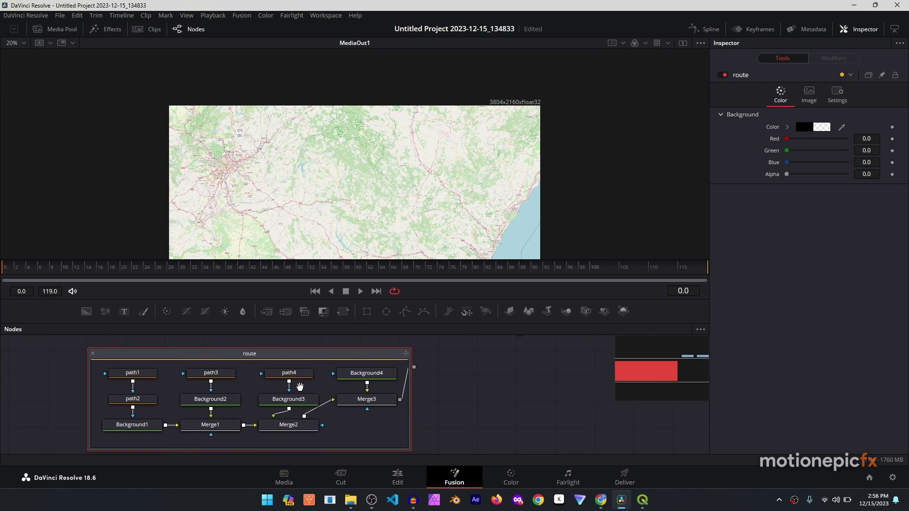
{"action": "left_click", "coordinate": [366, 410]}
{"action": "left_click", "coordinate": [343, 417]}
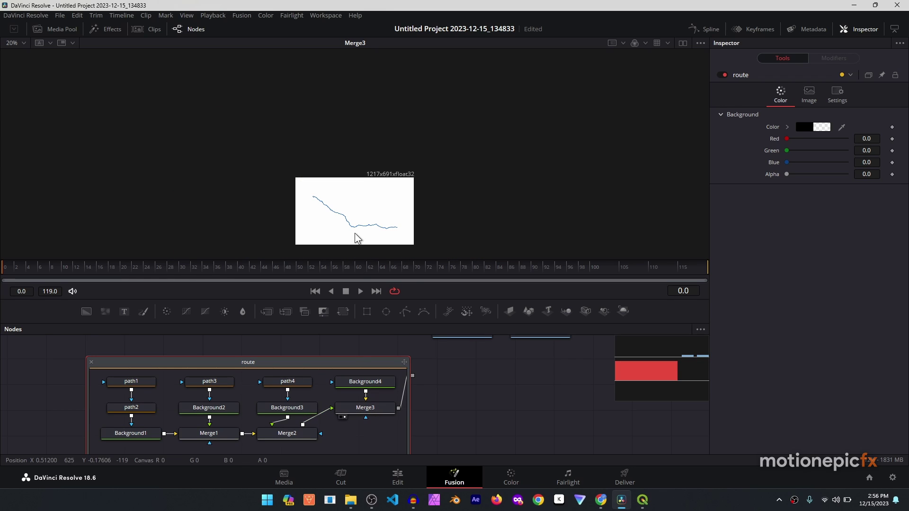
{"action": "scroll", "coordinate": [392, 130], "scroll_direction": "up", "scroll_amount": 5}
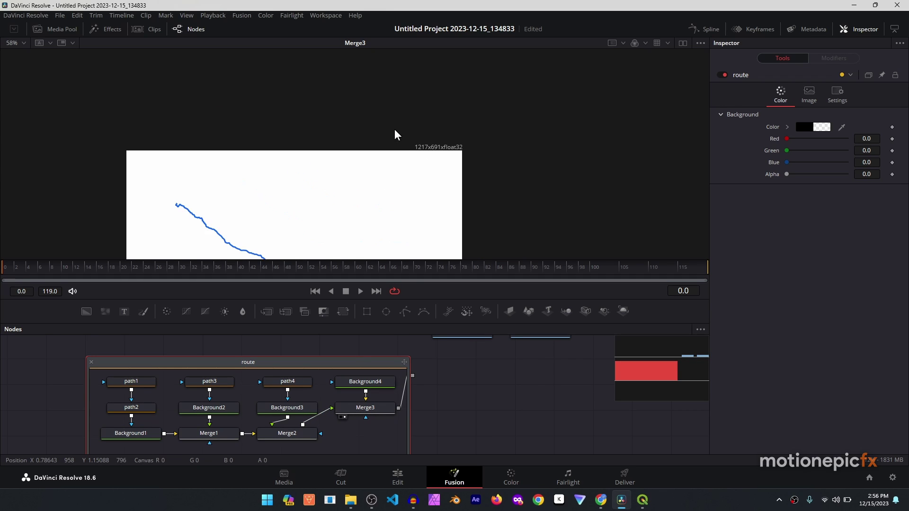
{"action": "scroll", "coordinate": [397, 152], "scroll_direction": "down", "scroll_amount": 1}
{"action": "scroll", "coordinate": [397, 136], "scroll_direction": "down", "scroll_amount": 3}
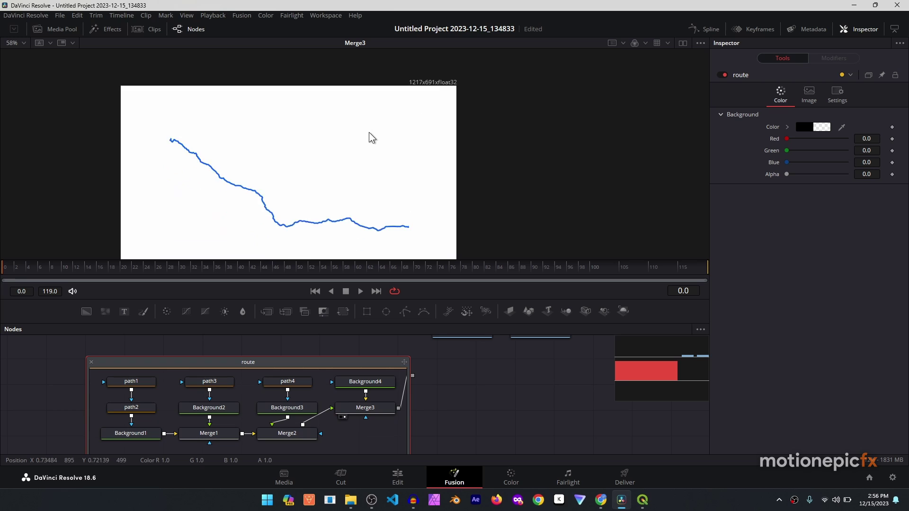
{"action": "scroll", "coordinate": [372, 133], "scroll_direction": "down", "scroll_amount": 2}
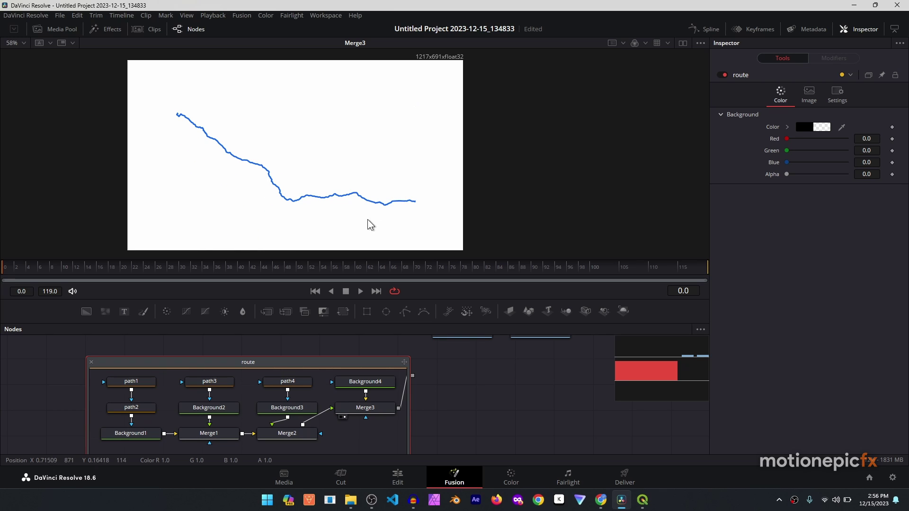
Inspect the path1, path3 and path4 strokes, then select path4 with Background3
{"action": "left_click", "coordinate": [134, 382]}
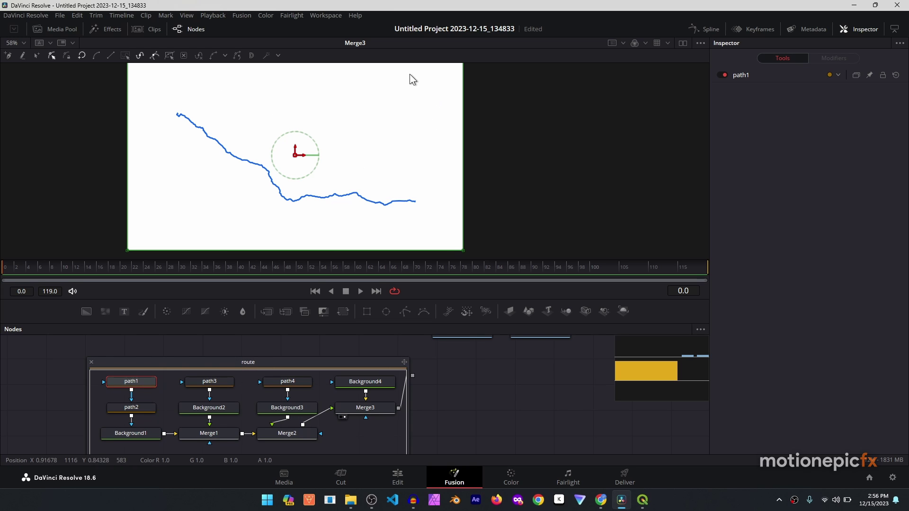
{"action": "left_click", "coordinate": [204, 381]}
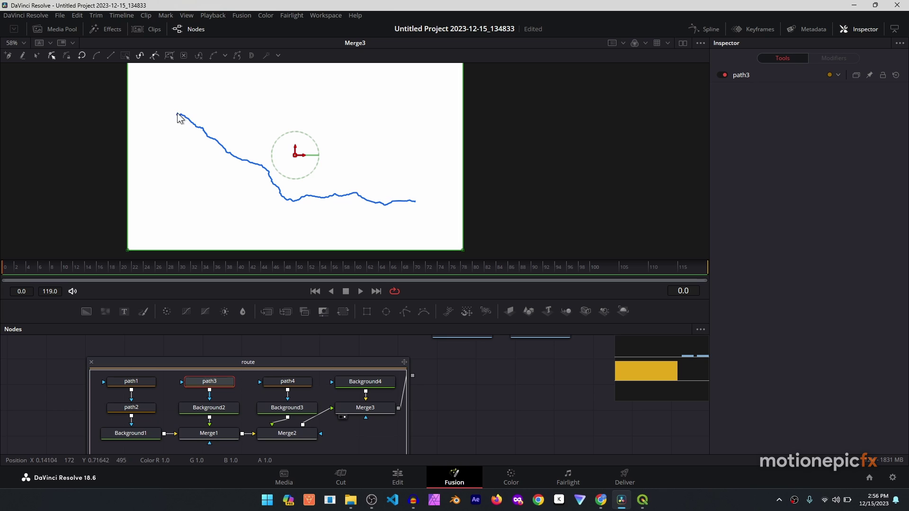
{"action": "left_click", "coordinate": [282, 387]}
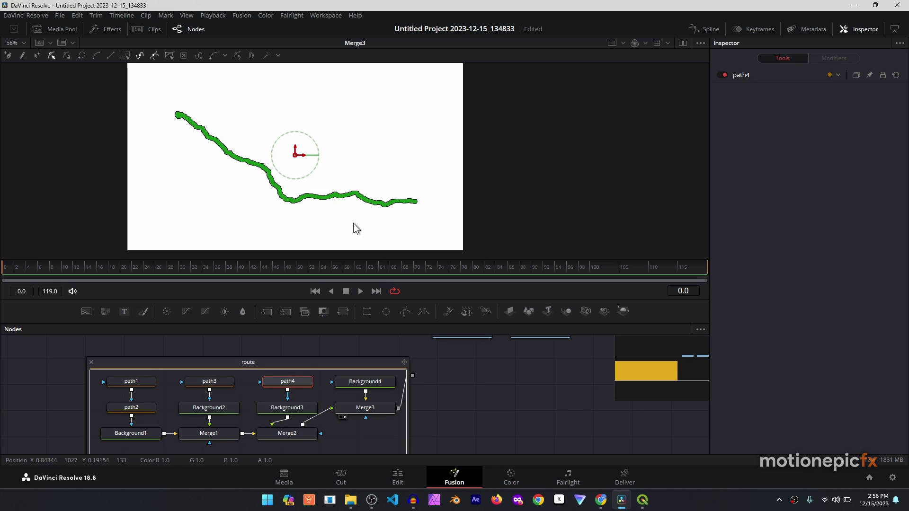
{"action": "left_click_drag", "start_coordinate": [250, 384], "coordinate": [298, 419]}
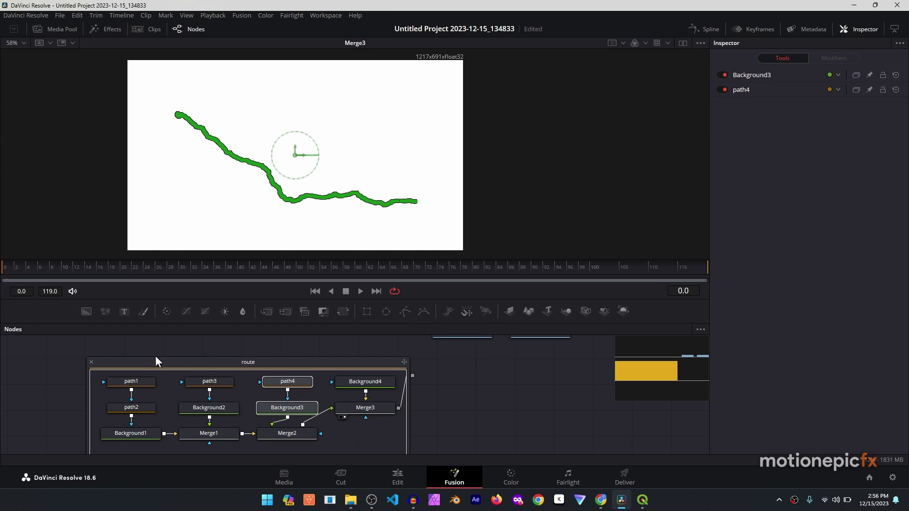
Collapse the group, paste path4_1 and Background3_1, and delete the route group node
{"action": "left_click", "coordinate": [92, 362]}
{"action": "left_click_drag", "start_coordinate": [404, 381], "coordinate": [388, 410]}
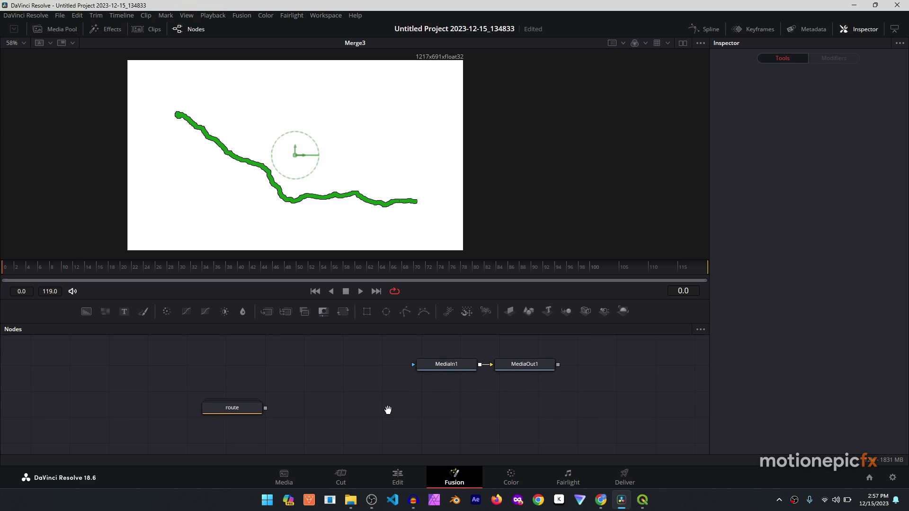
{"action": "key", "text": "ctrl+v"}
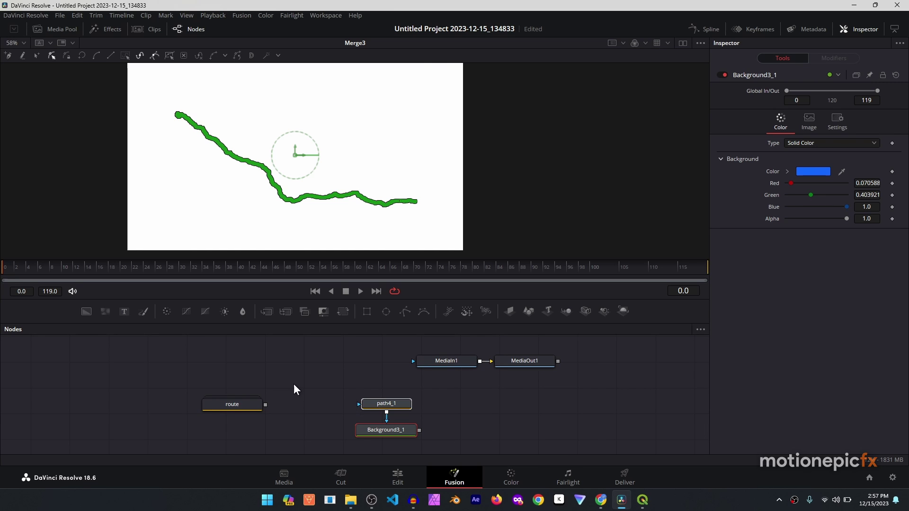
{"action": "left_click", "coordinate": [241, 407]}
{"action": "key", "text": "Delete"}
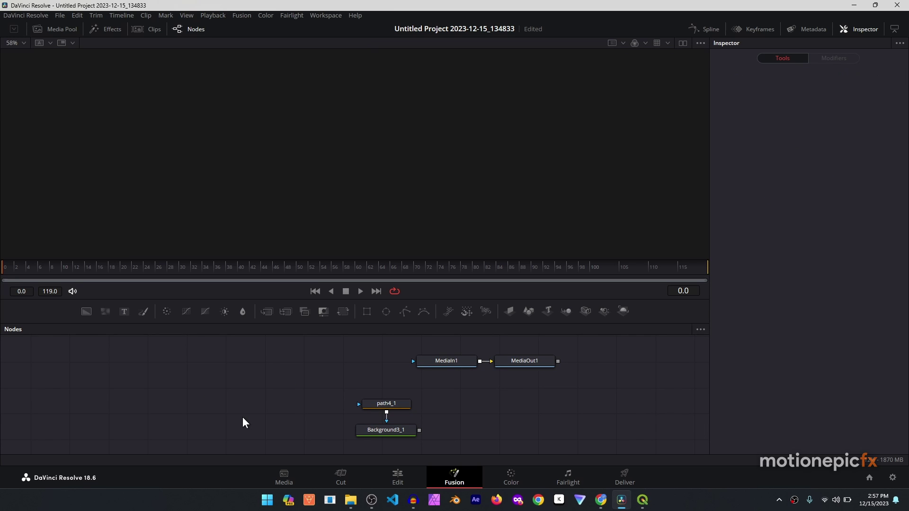
{"action": "left_click_drag", "start_coordinate": [442, 417], "coordinate": [351, 406]}
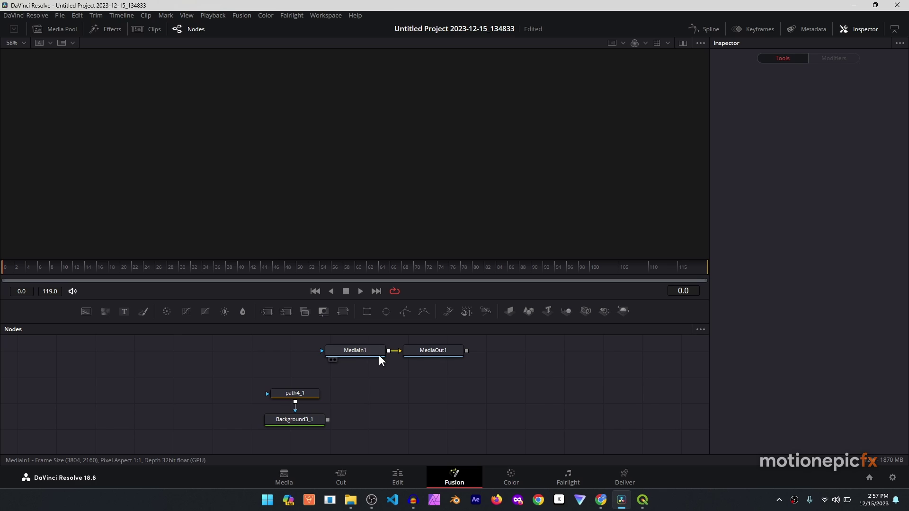
{"action": "left_click_drag", "start_coordinate": [356, 351], "coordinate": [273, 351]}
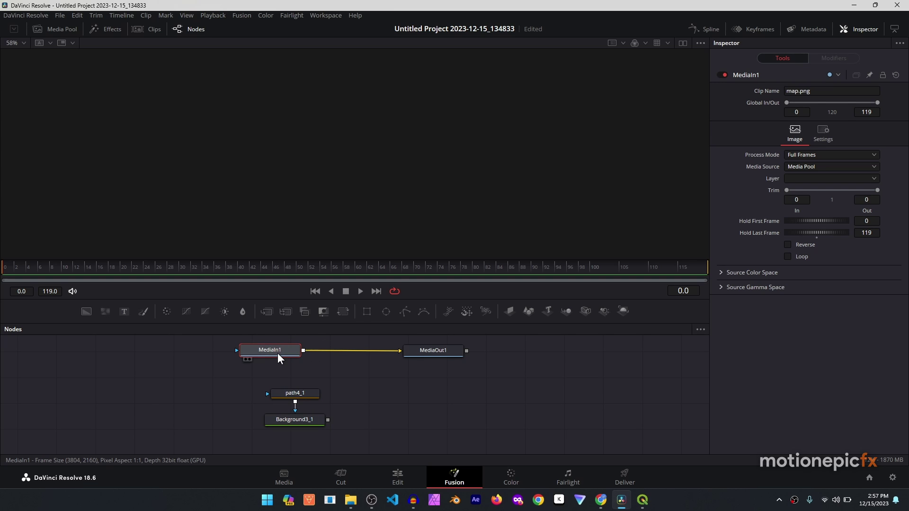
Rename MediaIn1 to map and route its link toward Background3_1
{"action": "key", "text": "F2"}
{"action": "type", "text": "map"}
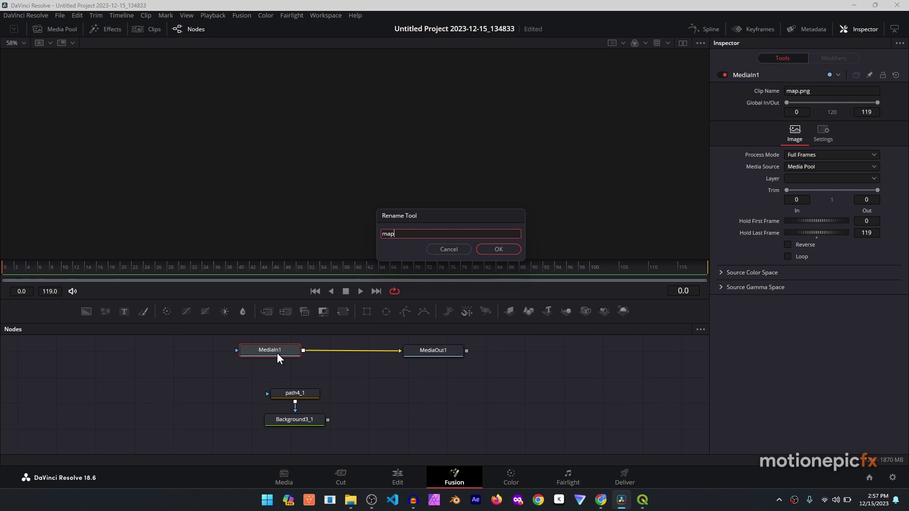
{"action": "key", "text": "Return"}
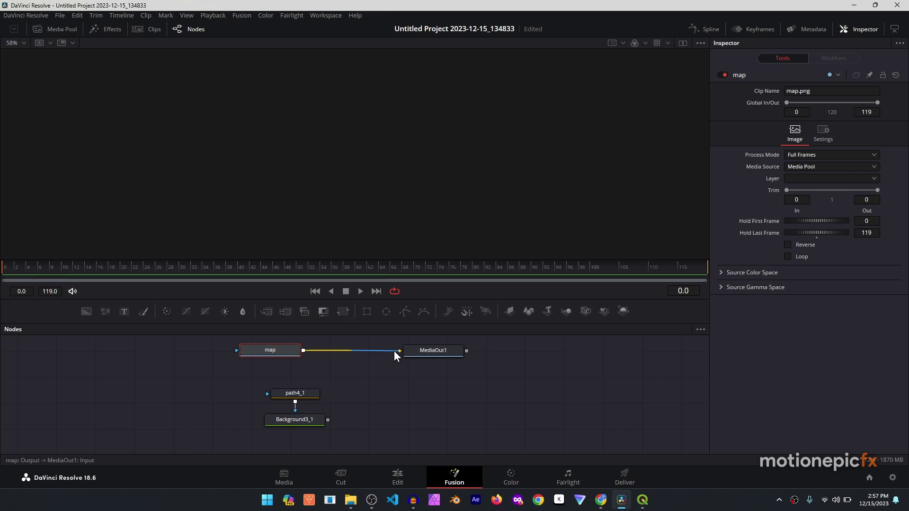
{"action": "left_click_drag", "start_coordinate": [397, 351], "coordinate": [327, 419]}
{"action": "left_click_drag", "start_coordinate": [386, 351], "coordinate": [327, 422]}
{"action": "left_click_drag", "start_coordinate": [327, 379], "coordinate": [303, 353]}
Select Background3_1 and view the map-and-route composite from Merge1
{"action": "left_click", "coordinate": [265, 425]}
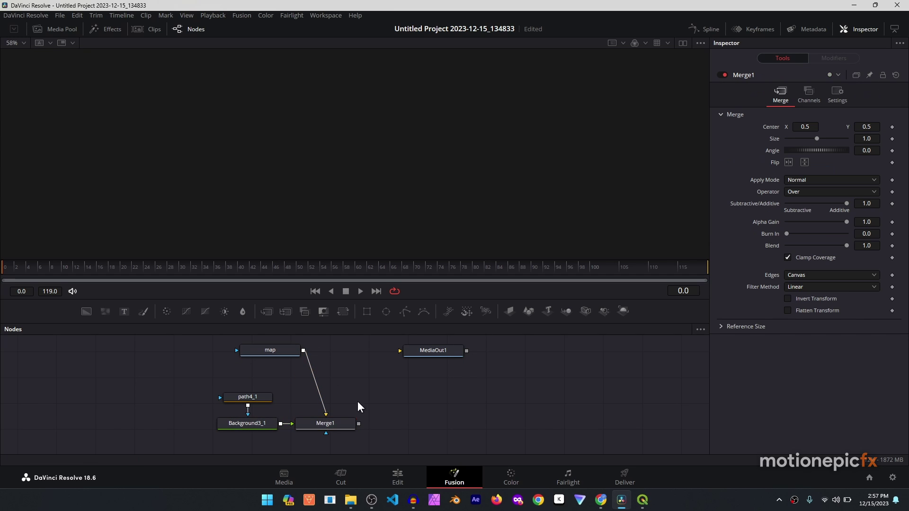
{"action": "left_click_drag", "start_coordinate": [376, 163], "coordinate": [376, 163]}
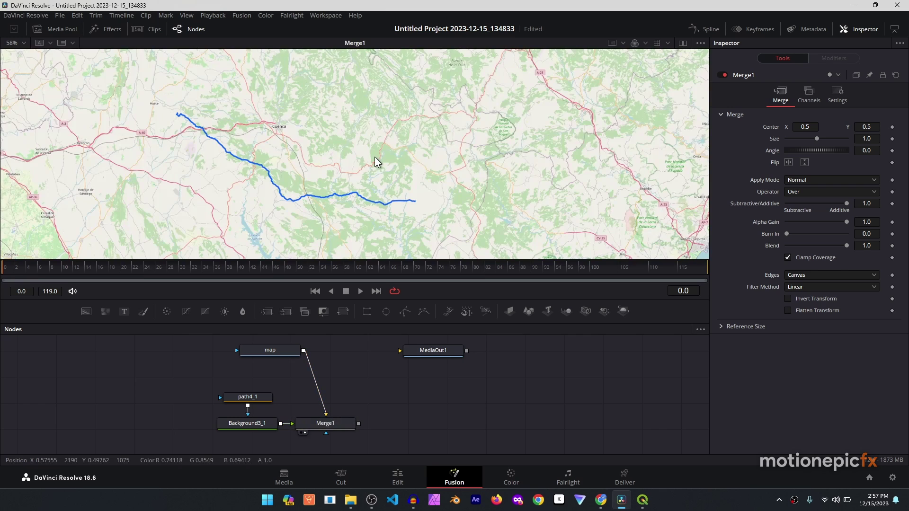
{"action": "scroll", "coordinate": [352, 158], "scroll_direction": "down", "scroll_amount": 2}
{"action": "scroll", "coordinate": [350, 159], "scroll_direction": "up", "scroll_amount": 1}
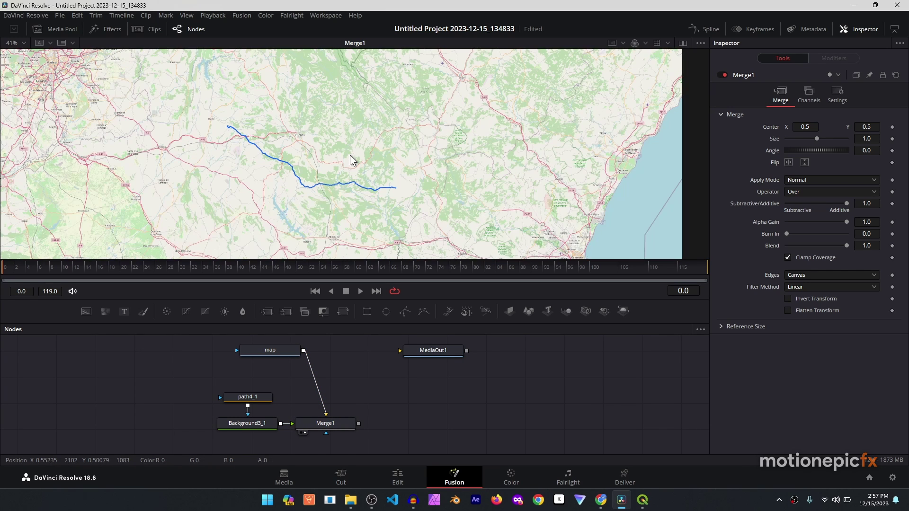
{"action": "scroll", "coordinate": [293, 154], "scroll_direction": "down", "scroll_amount": 1}
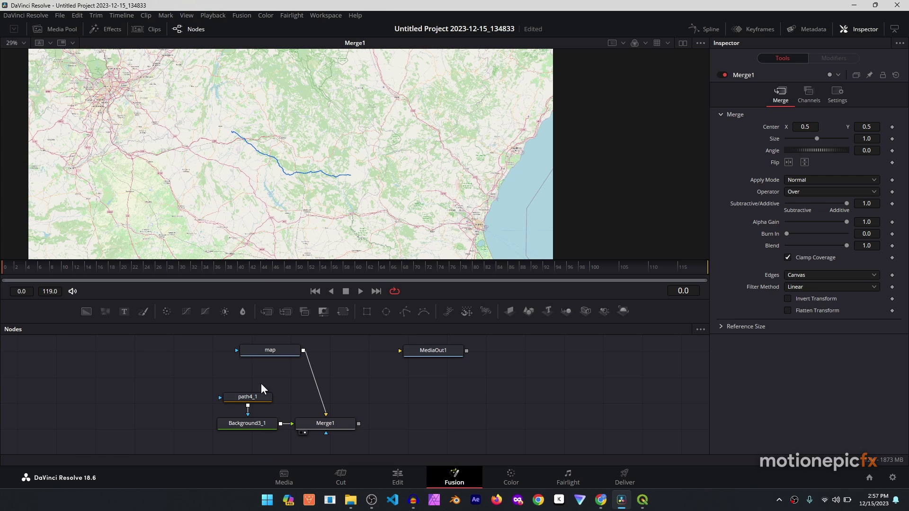
Open Background3_1's Image settings, showing its 1217 × 691 size
{"action": "left_click", "coordinate": [251, 424]}
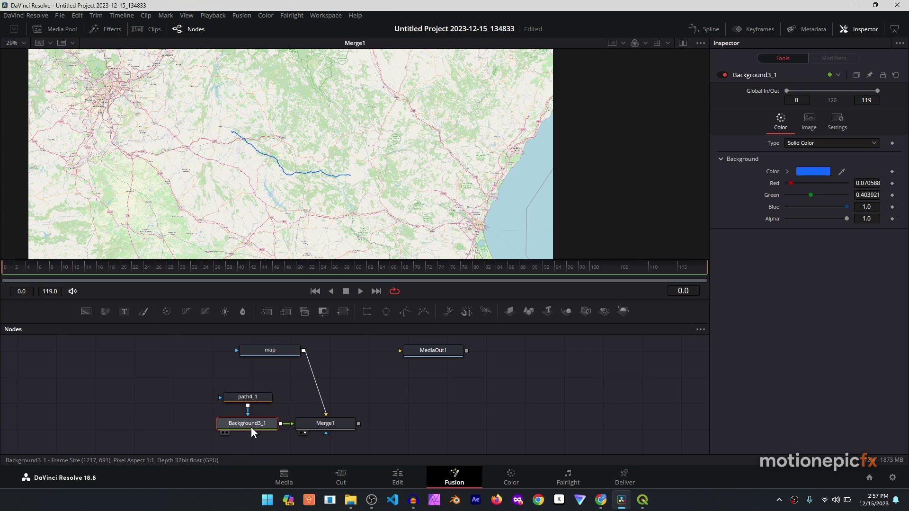
{"action": "left_click", "coordinate": [810, 121]}
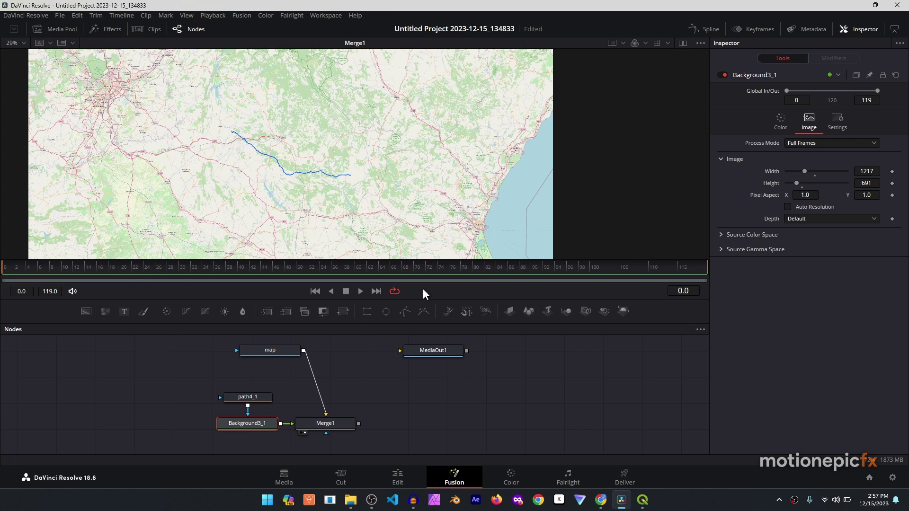
{"action": "scroll", "coordinate": [382, 170], "scroll_direction": "up", "scroll_amount": 3}
{"action": "scroll", "coordinate": [382, 170], "scroll_direction": "right", "scroll_amount": 3}
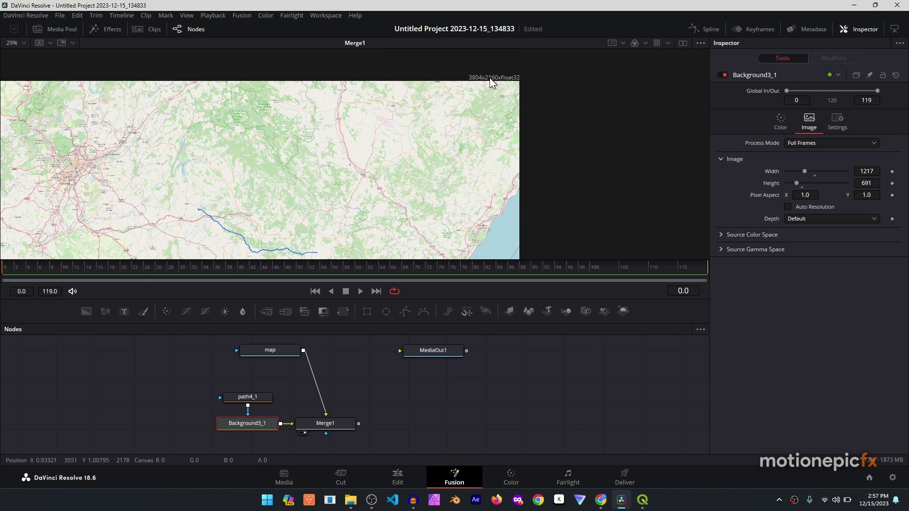
Set Background3_1's width to 3804 and height to 2160 so the route spans the map
{"action": "left_click", "coordinate": [866, 173]}
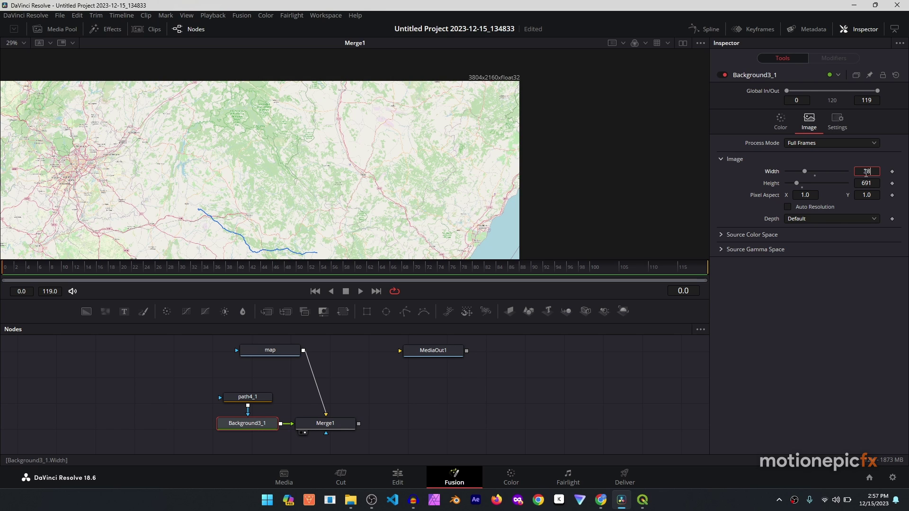
{"action": "left_click", "coordinate": [873, 184]}
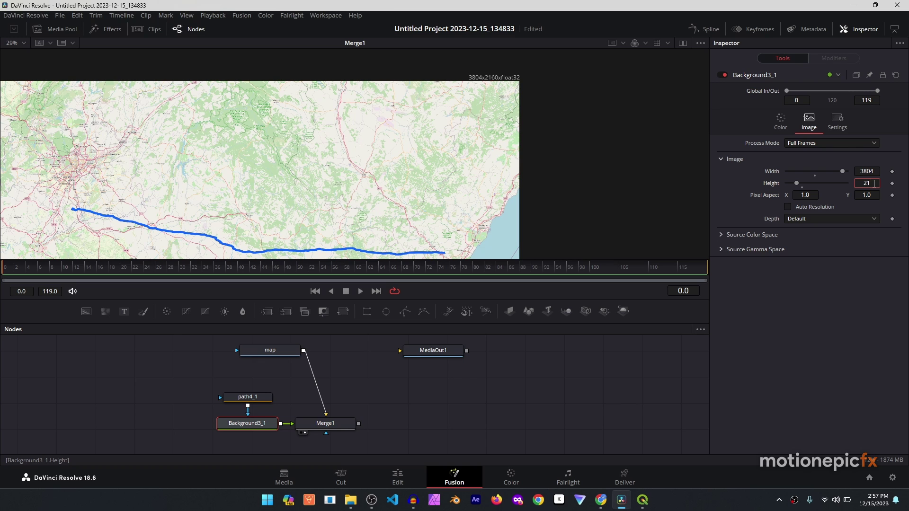
{"action": "key", "text": "Tab"}
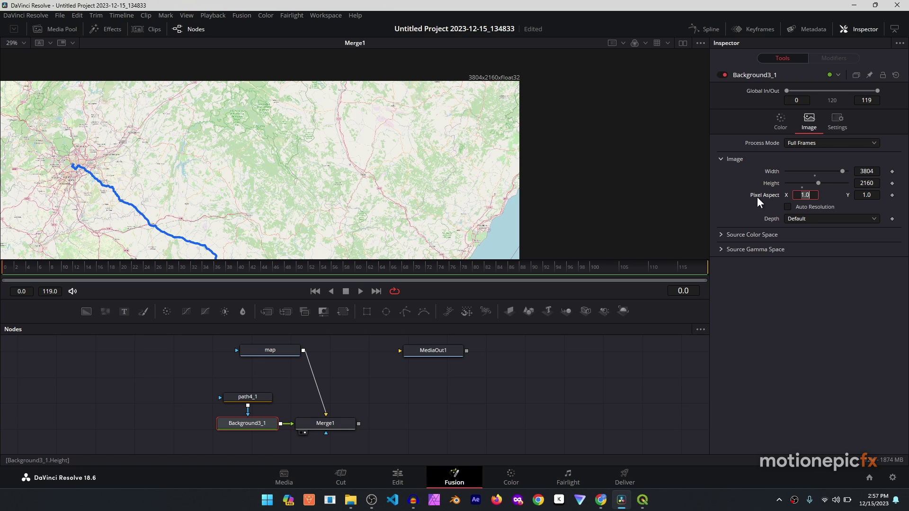
{"action": "scroll", "coordinate": [168, 168], "scroll_direction": "down", "scroll_amount": 2}
{"action": "scroll", "coordinate": [157, 186], "scroll_direction": "up", "scroll_amount": 2}
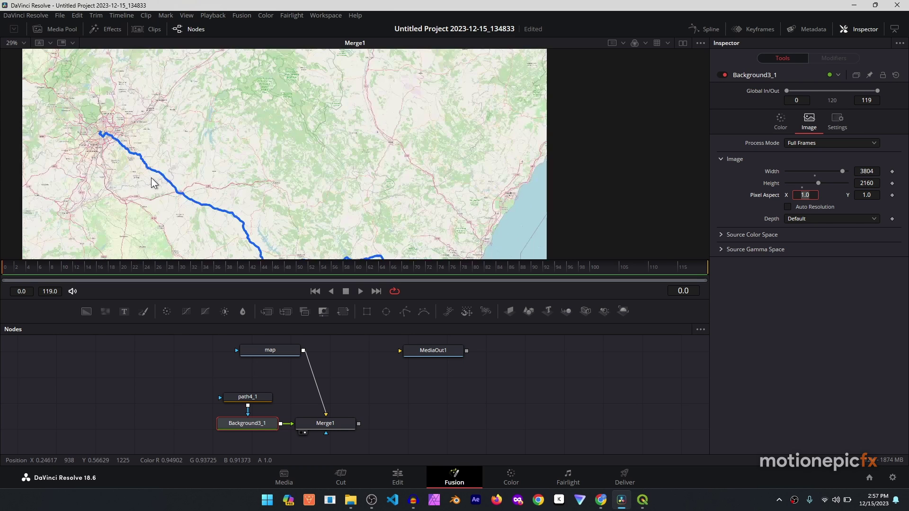
{"action": "scroll", "coordinate": [106, 154], "scroll_direction": "down", "scroll_amount": 2}
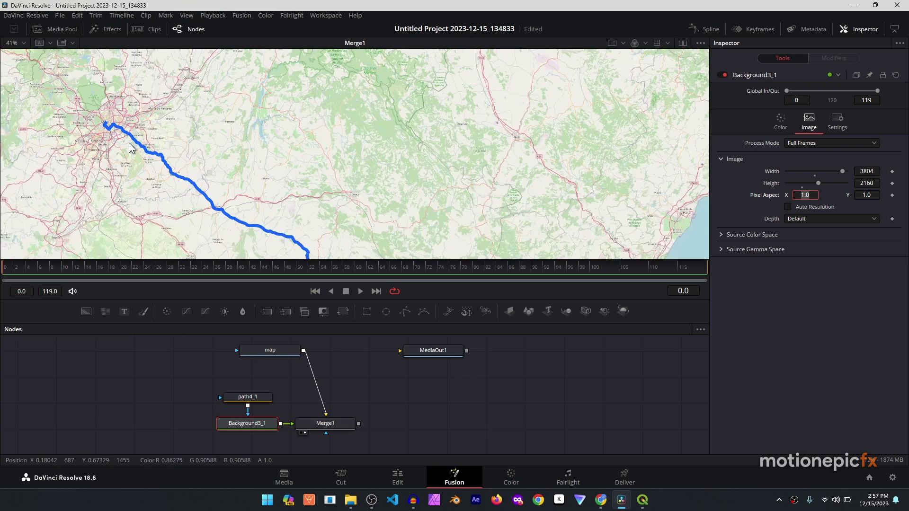
{"action": "scroll", "coordinate": [315, 198], "scroll_direction": "down", "scroll_amount": 1}
{"action": "key", "text": "Return"}
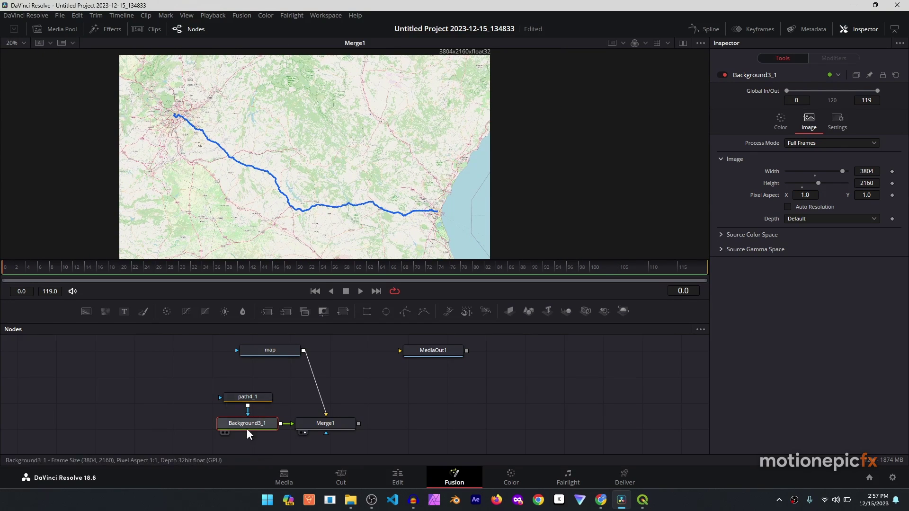
Reduce path4_1's border width to 0.001907 for a thinner blue route line
{"action": "left_click", "coordinate": [243, 399]}
{"action": "left_click", "coordinate": [371, 413]}
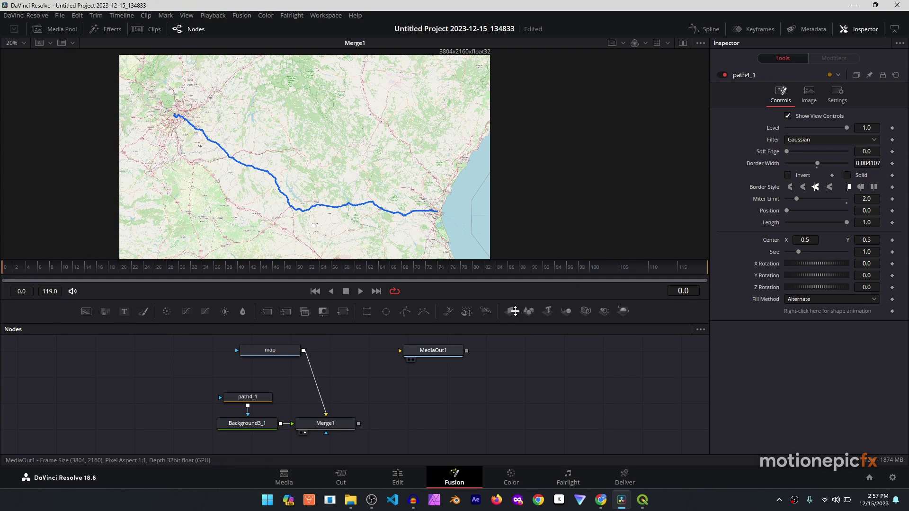
{"action": "key", "text": "Return"}
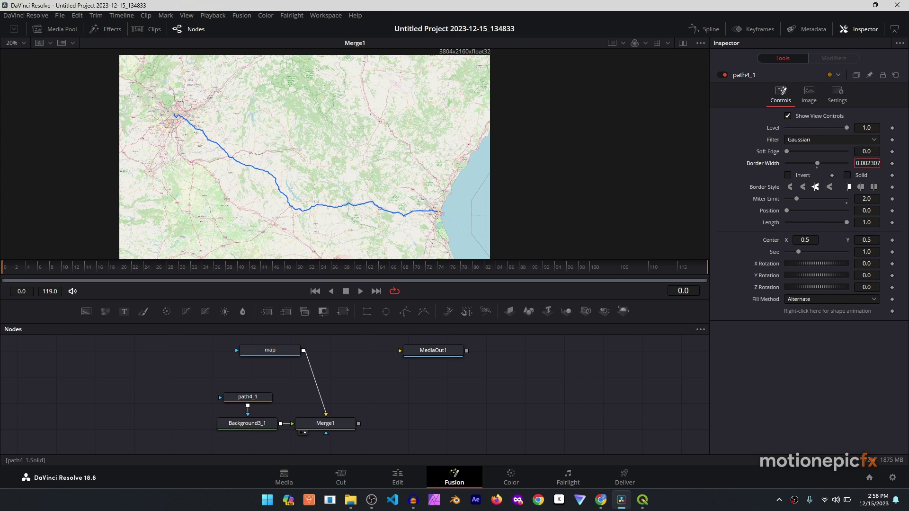
{"action": "scroll", "coordinate": [178, 161], "scroll_direction": "up", "scroll_amount": 8}
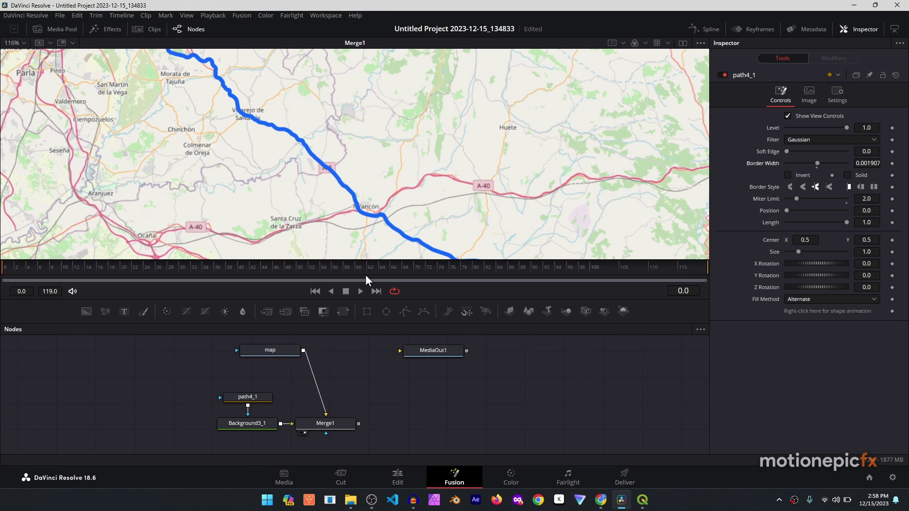
{"action": "left_click", "coordinate": [253, 422]}
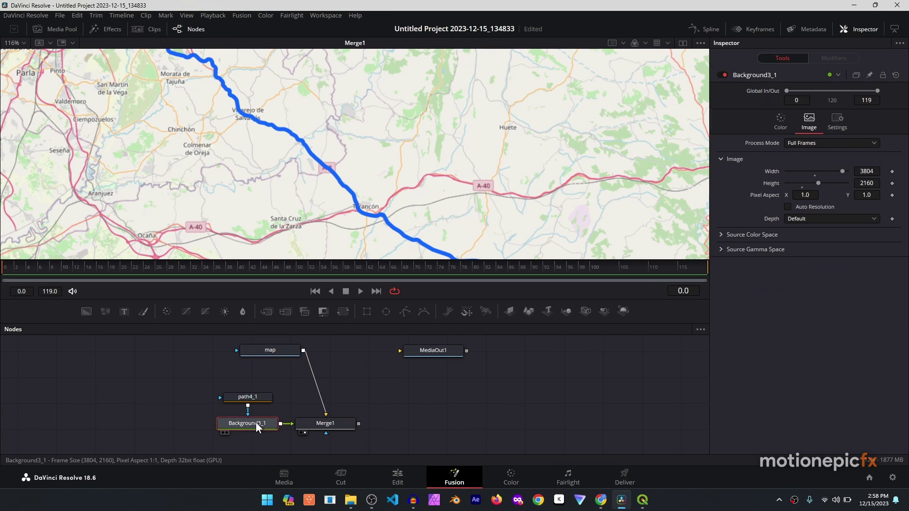
Switch Background3_1's colour type to Gradient, running from Madrid to the Valencia coast
{"action": "left_click", "coordinate": [779, 122]}
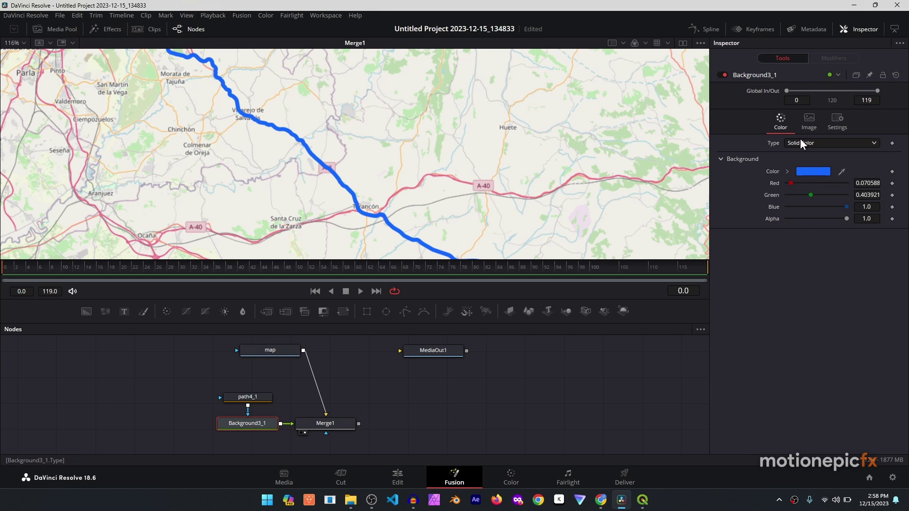
{"action": "left_click", "coordinate": [800, 142]}
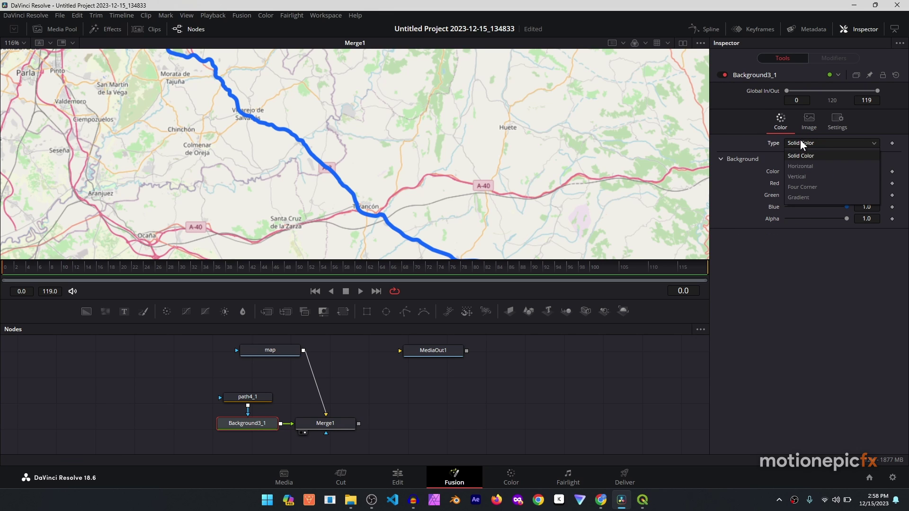
{"action": "left_click", "coordinate": [798, 196]}
{"action": "scroll", "coordinate": [345, 163], "scroll_direction": "down", "scroll_amount": 6}
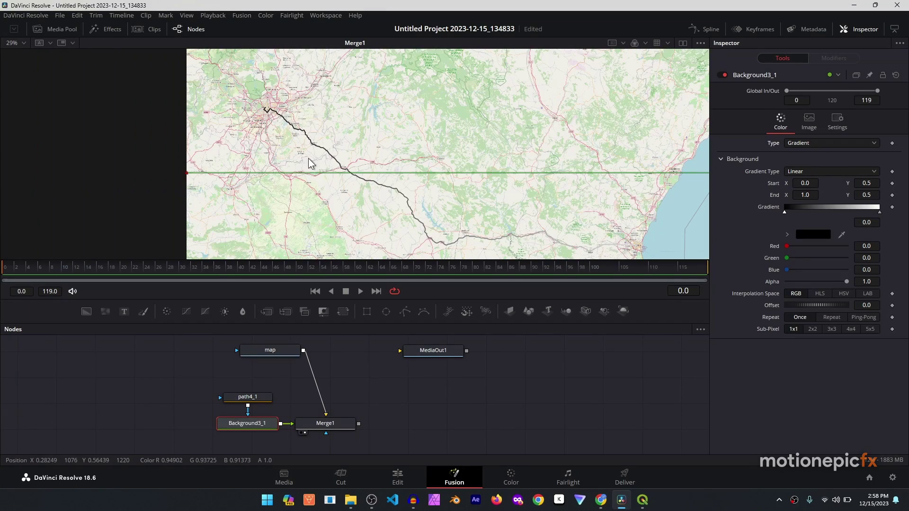
{"action": "left_click_drag", "start_coordinate": [187, 173], "coordinate": [265, 110]}
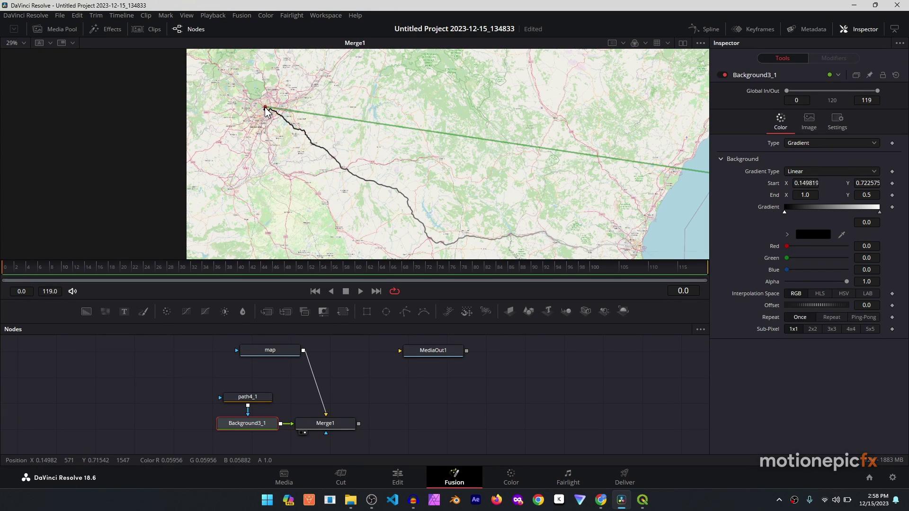
{"action": "scroll", "coordinate": [405, 148], "scroll_direction": "right", "scroll_amount": 5}
{"action": "left_click_drag", "start_coordinate": [606, 133], "coordinate": [543, 221]}
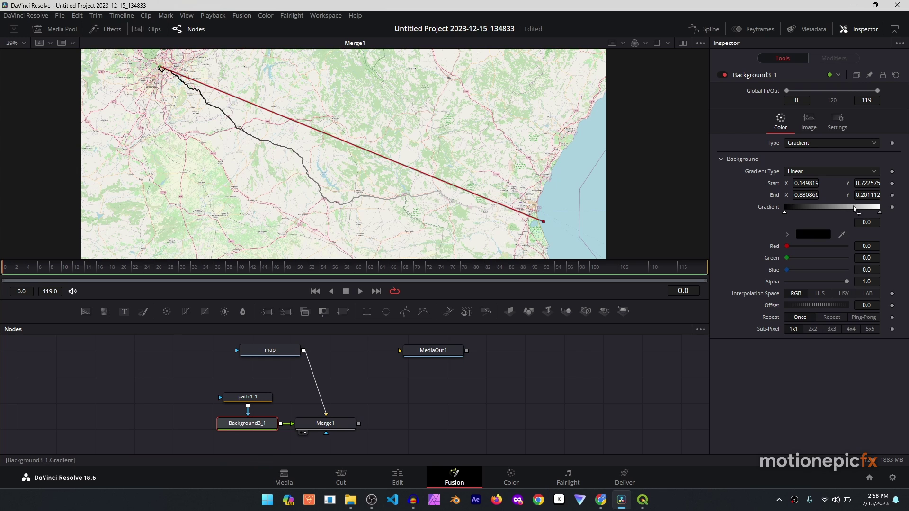
Make the gradient's end colour stop pure blue by removing its red and green
{"action": "left_click", "coordinate": [879, 213]}
{"action": "left_click_drag", "start_coordinate": [845, 258], "coordinate": [783, 259]}
{"action": "left_click_drag", "start_coordinate": [845, 250], "coordinate": [781, 245]}
{"action": "left_click", "coordinate": [509, 357]}
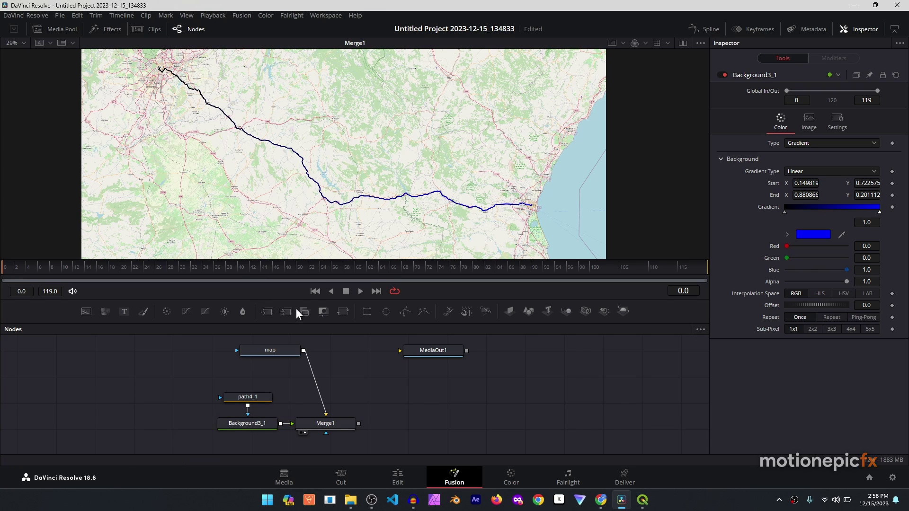
{"action": "left_click", "coordinate": [248, 396]}
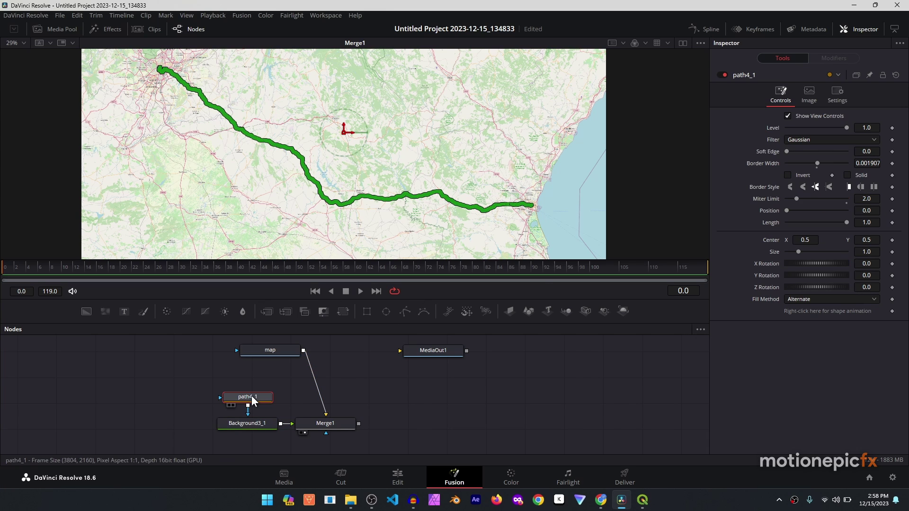
Keyframe path4_1 Length at 0 on frame 0 and 1 on frame 119
{"action": "left_click", "coordinate": [618, 382]}
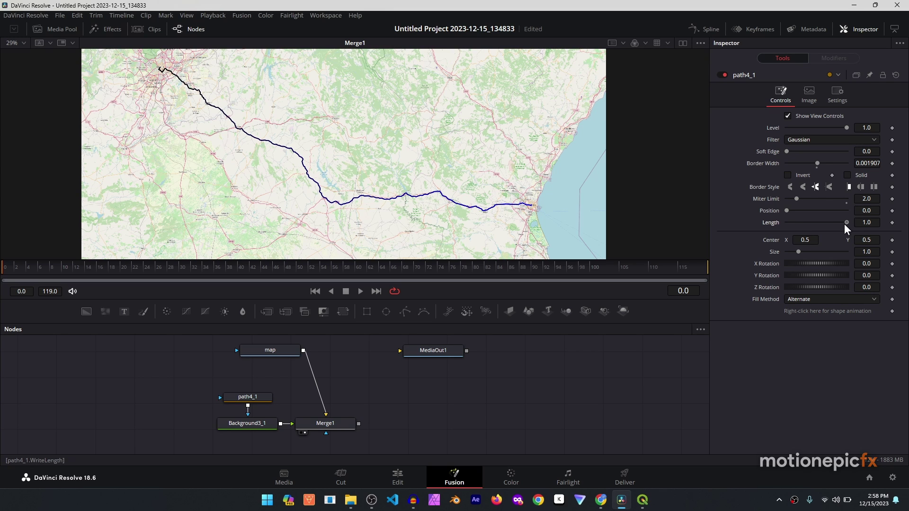
{"action": "left_click_drag", "start_coordinate": [846, 222], "coordinate": [787, 223]}
{"action": "left_click", "coordinate": [892, 223]}
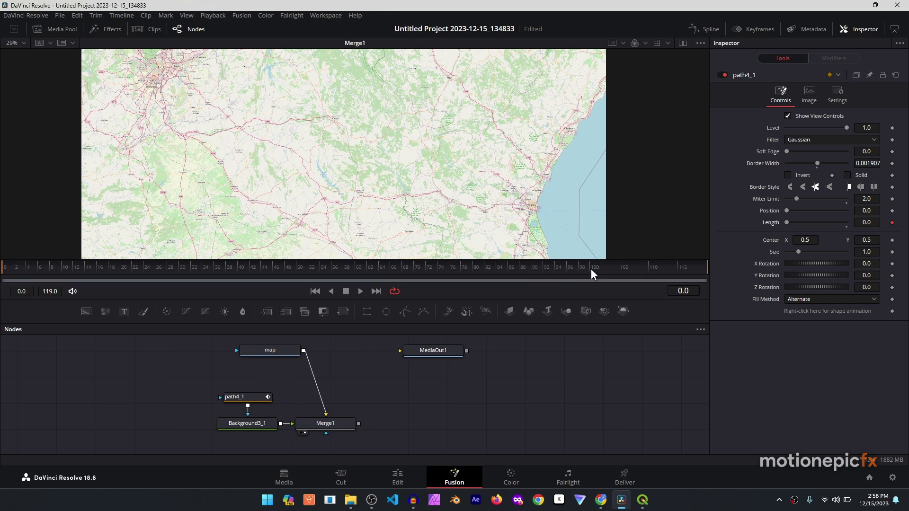
{"action": "left_click_drag", "start_coordinate": [787, 223], "coordinate": [847, 222]}
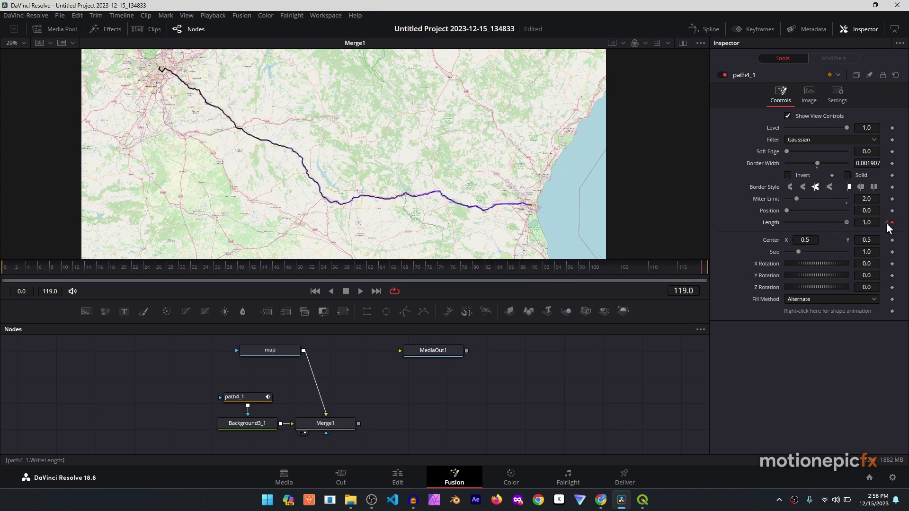
Play the draw-on animation from the first frame to preview it
{"action": "left_click", "coordinate": [315, 291]}
{"action": "key", "text": "space"}
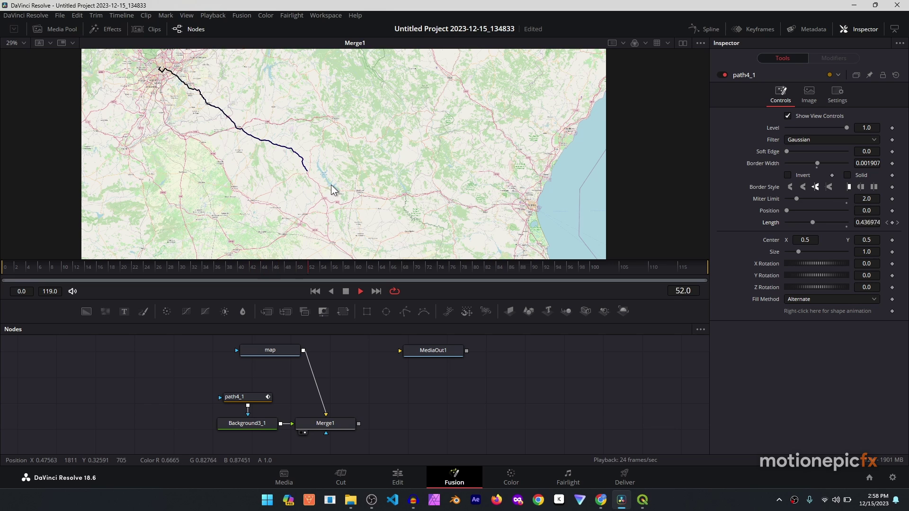
{"action": "key", "text": "space"}
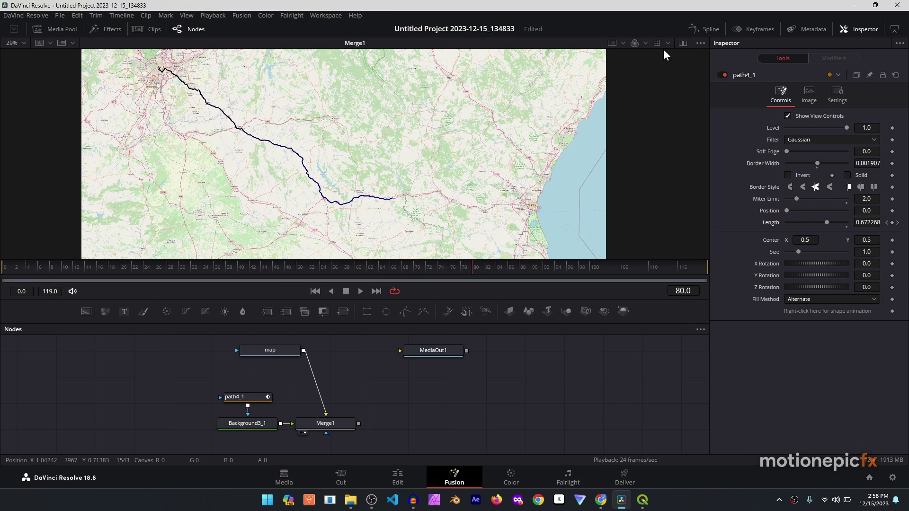
{"action": "left_click", "coordinate": [703, 29]}
Apply Smooth to path4_1's Length keyframes in the Spline editor for eased motion
{"action": "left_click", "coordinate": [379, 365]}
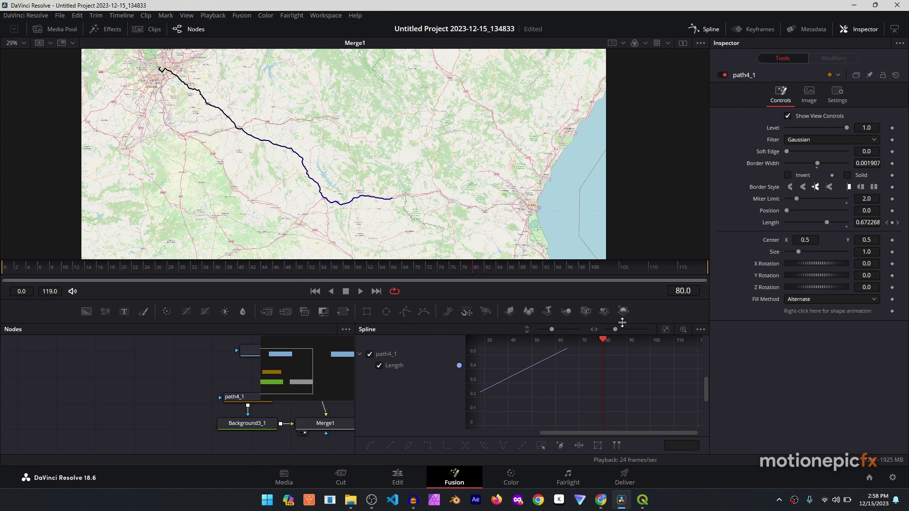
{"action": "left_click", "coordinate": [664, 331]}
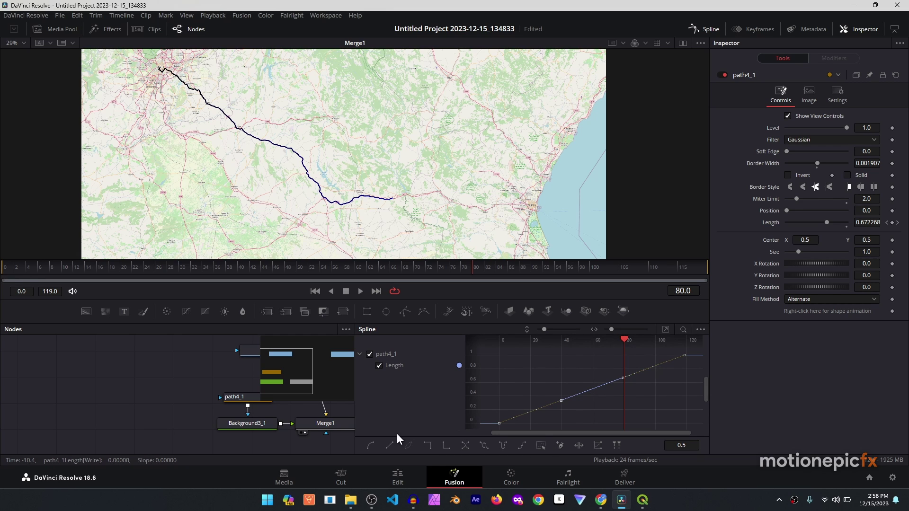
{"action": "left_click", "coordinate": [369, 447]}
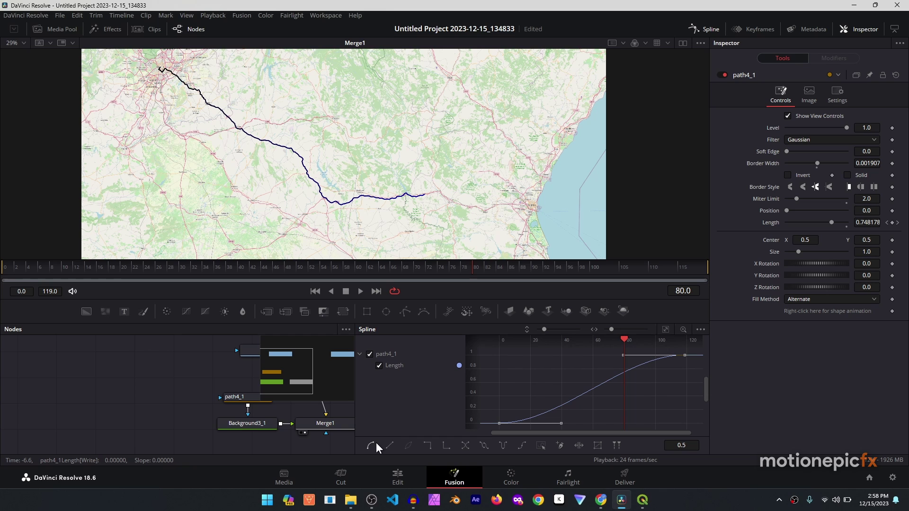
{"action": "left_click", "coordinate": [703, 29]}
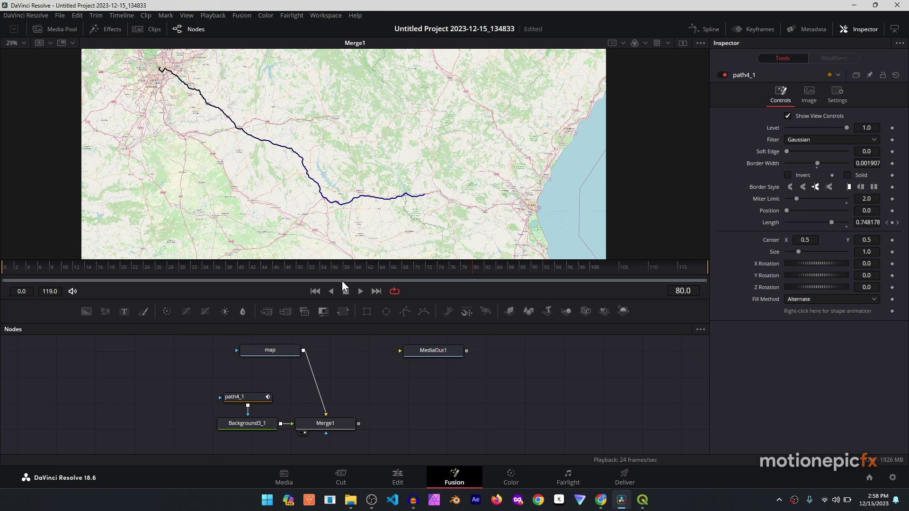
Insert a DVE1 node after Merge1 and connect its output to MediaOut1
{"action": "left_click", "coordinate": [344, 424]}
{"action": "key", "text": "shift+space"}
{"action": "type", "text": "dve"}
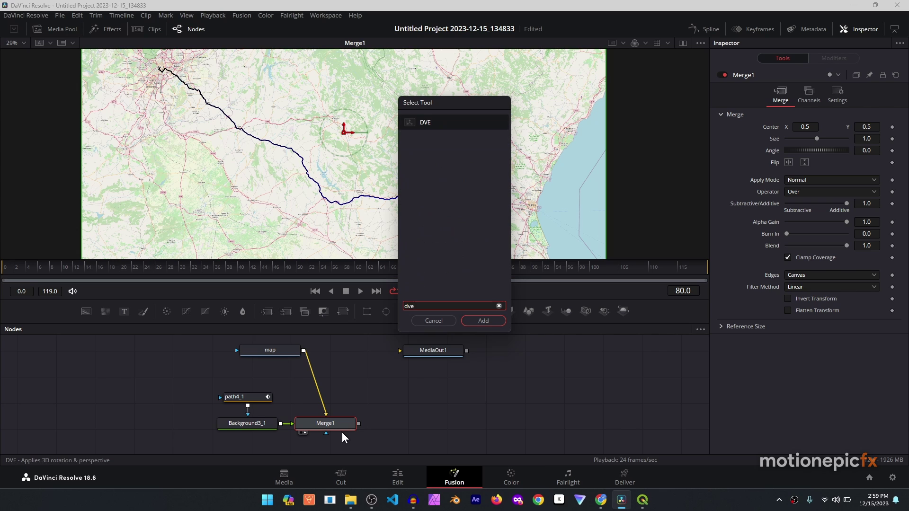
{"action": "left_click", "coordinate": [492, 323]}
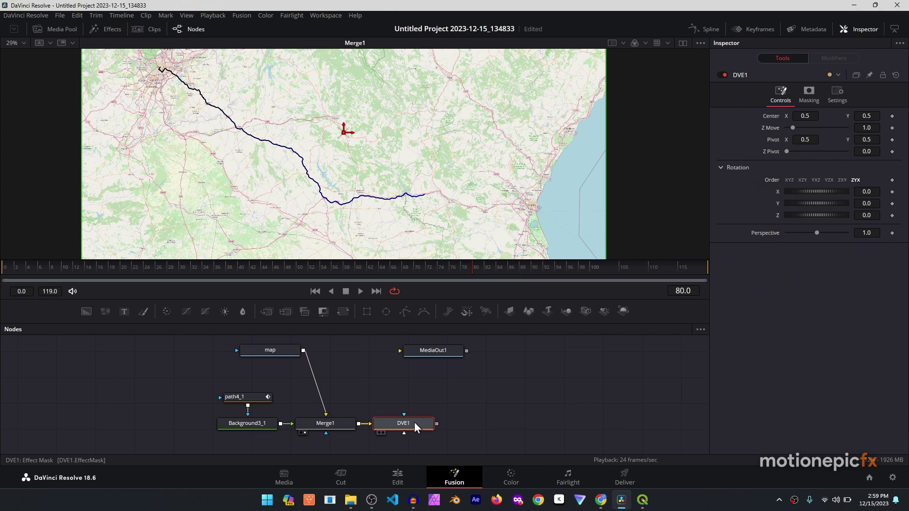
{"action": "left_click_drag", "start_coordinate": [438, 424], "coordinate": [431, 356]}
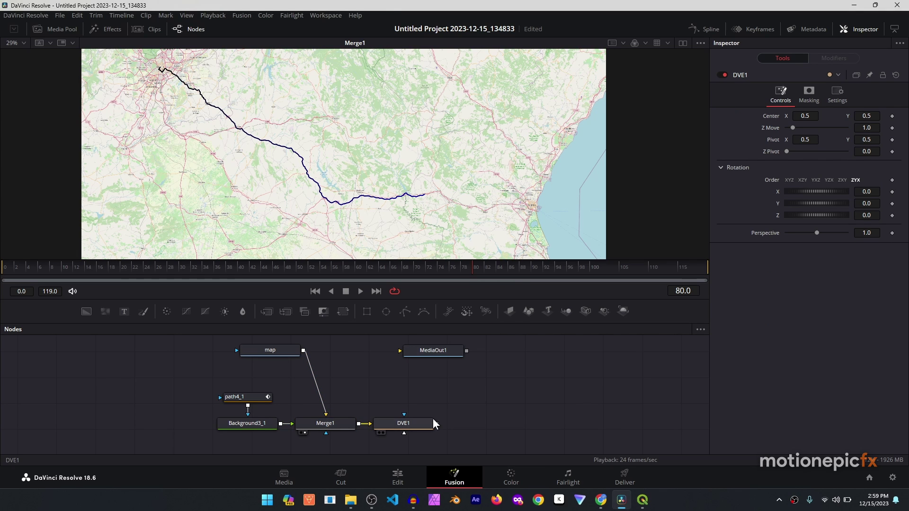
{"action": "left_click_drag", "start_coordinate": [435, 424], "coordinate": [515, 427]}
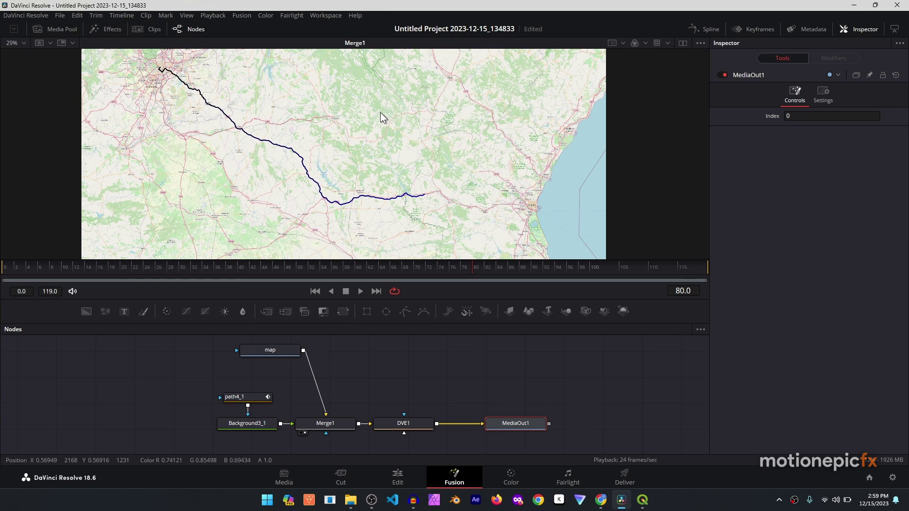
Add a ColorCorrector1 node after the map node using the 'cc' search
{"action": "scroll", "coordinate": [314, 373], "scroll_direction": "up", "scroll_amount": 3}
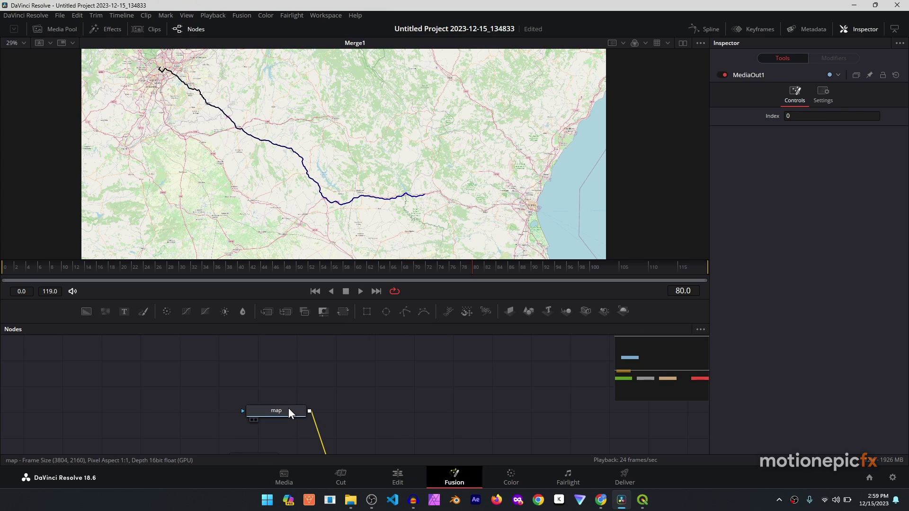
{"action": "left_click_drag", "start_coordinate": [289, 412], "coordinate": [276, 357]}
{"action": "key", "text": "shift+space"}
{"action": "type", "text": "cc"}
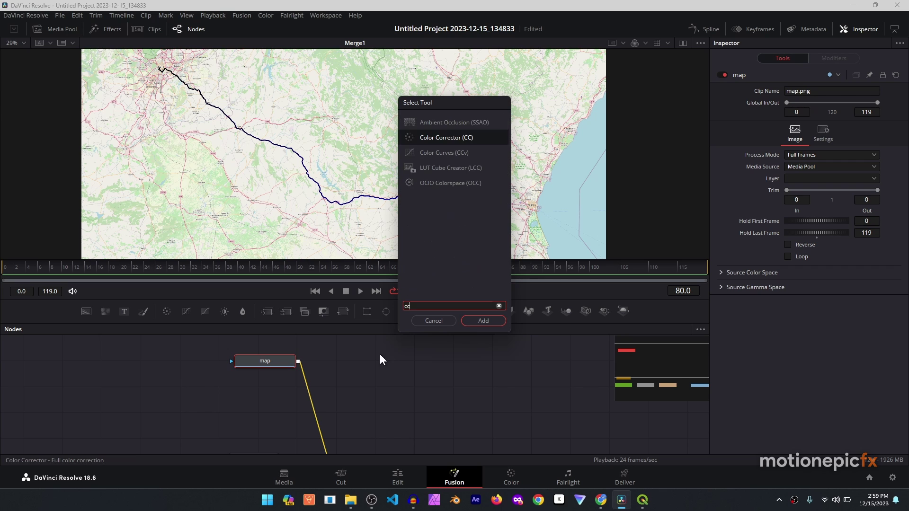
{"action": "left_click", "coordinate": [482, 320]}
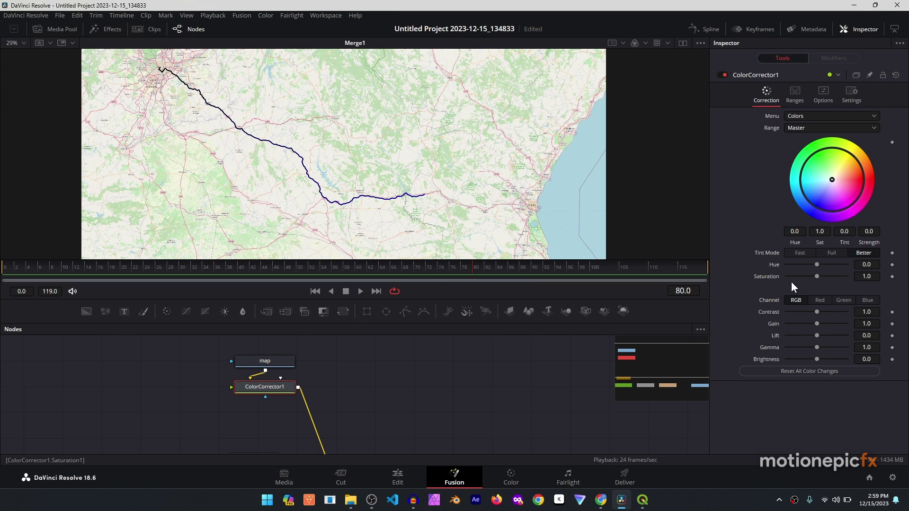
Tint the map pink-violet on the colour wheel (Tint 0.7567, Strength 0.5158)
{"action": "left_click_drag", "start_coordinate": [831, 180], "coordinate": [833, 202]}
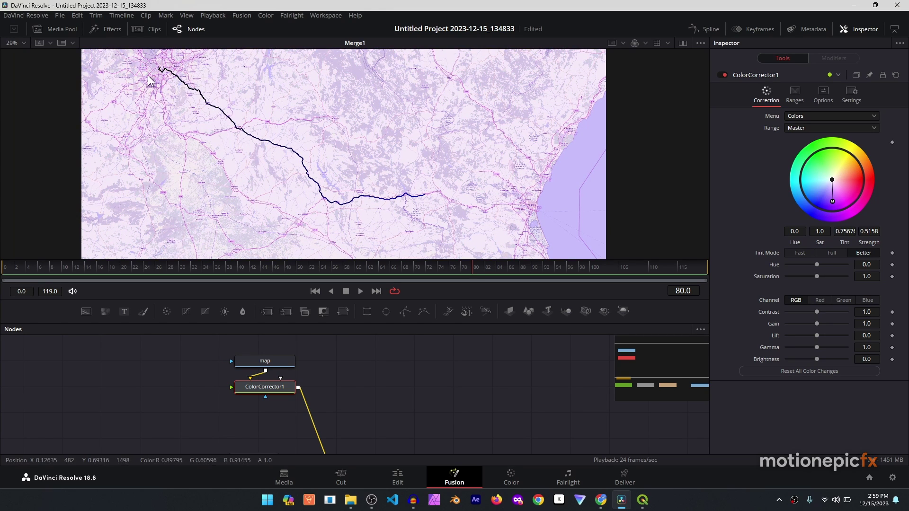
{"action": "scroll", "coordinate": [151, 75], "scroll_direction": "up", "scroll_amount": 5}
{"action": "scroll", "coordinate": [150, 76], "scroll_direction": "down", "scroll_amount": 8}
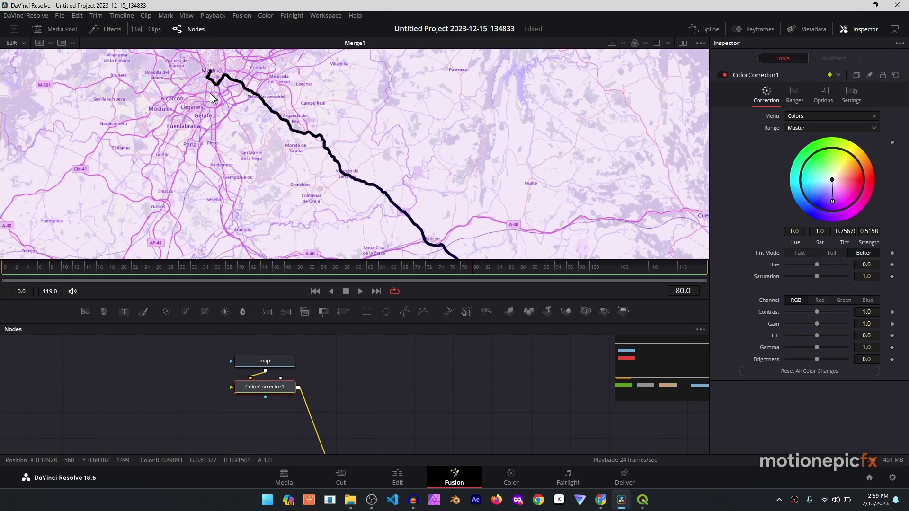
{"action": "scroll", "coordinate": [282, 112], "scroll_direction": "up", "scroll_amount": 3}
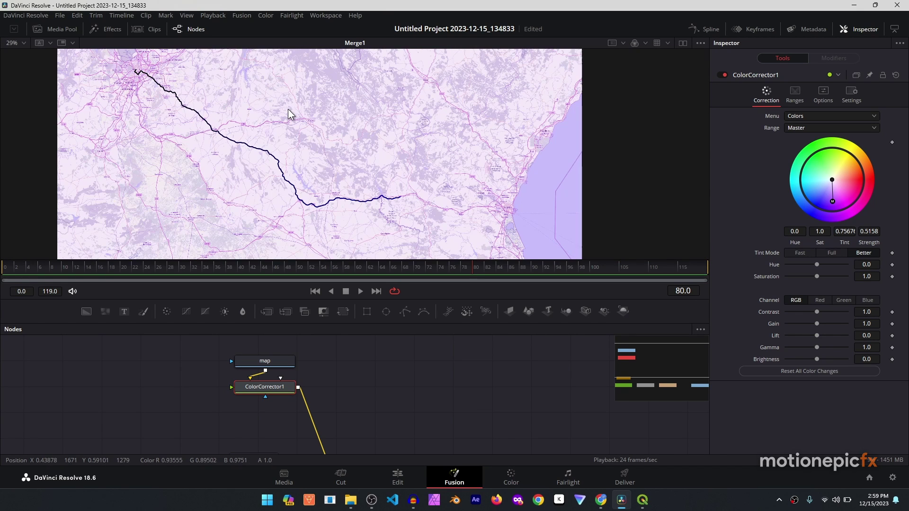